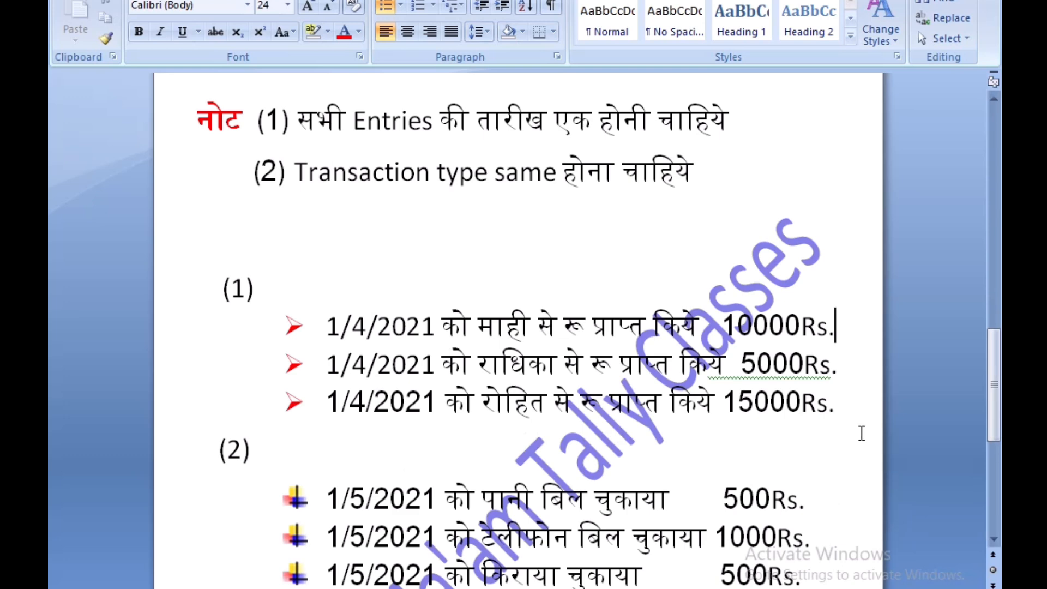
Switch from the Word transaction list to Tally and open a new Receipt voucher.
click(840, 404)
key(alt+Tab)
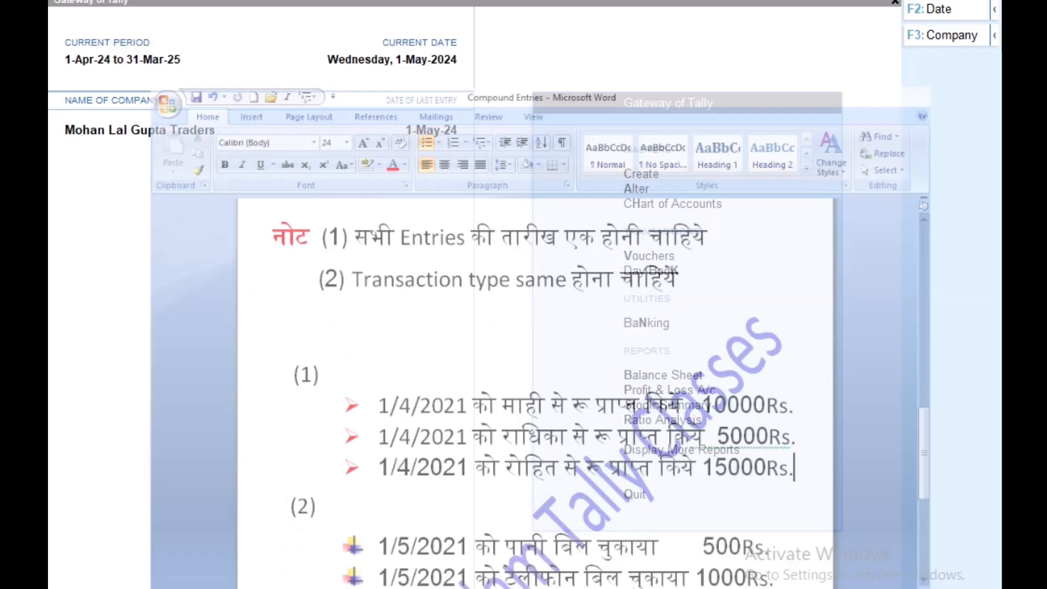
key(Down)
key(Down)
key(Down)
click(712, 260)
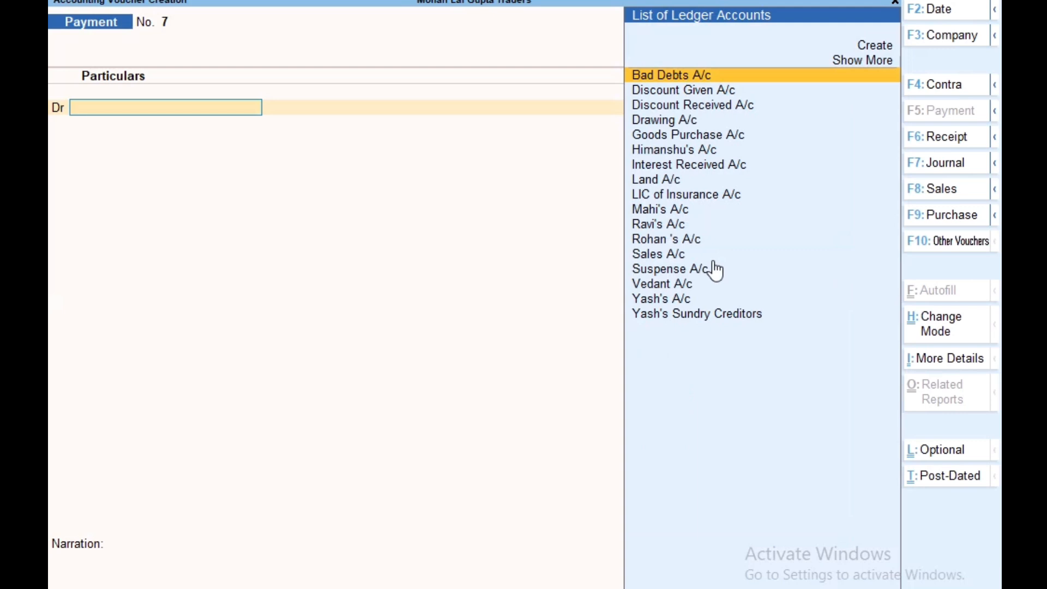
click(951, 127)
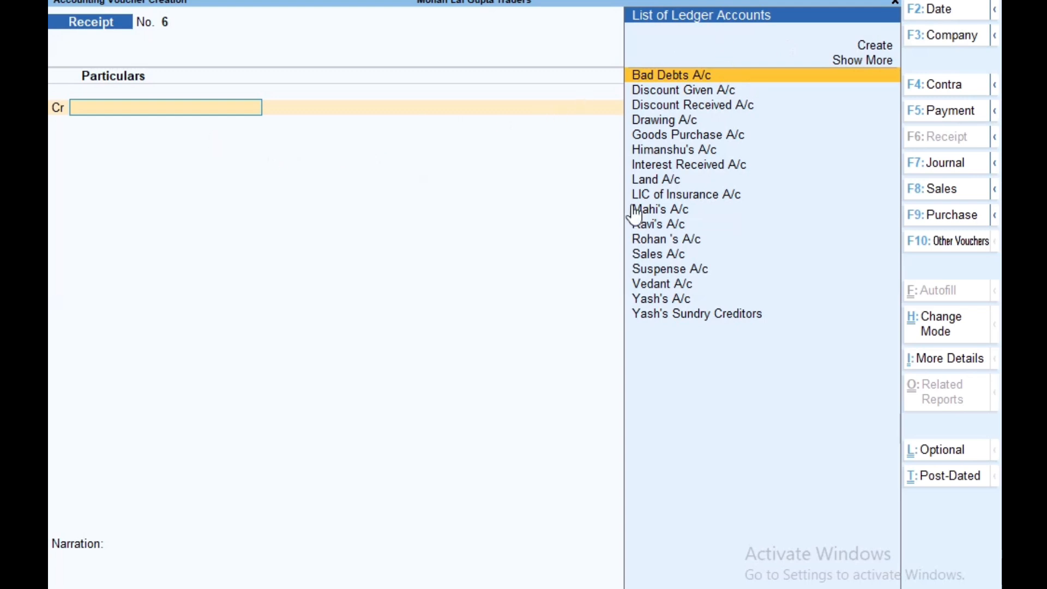
Look through the list of ledger accounts for the first payer's ledger.
key(Down)
key(Down)
key(Down)
key(Down)
key(Down)
key(Down)
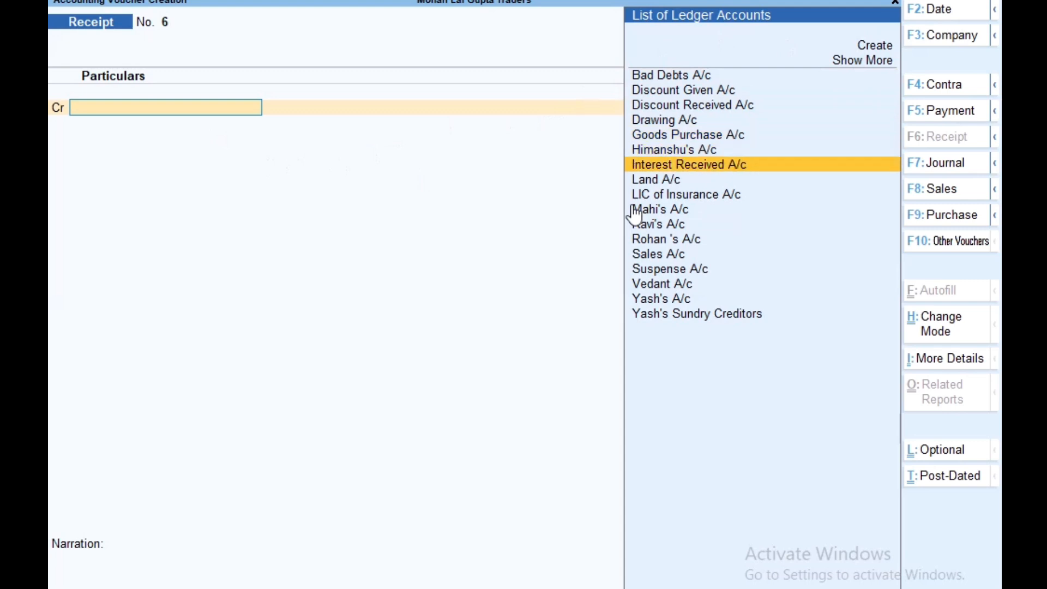
key(Up)
key(Up)
key(Up)
key(Up)
key(Up)
key(Up)
key(Down)
key(Down)
key(Down)
key(Down)
key(Down)
key(Down)
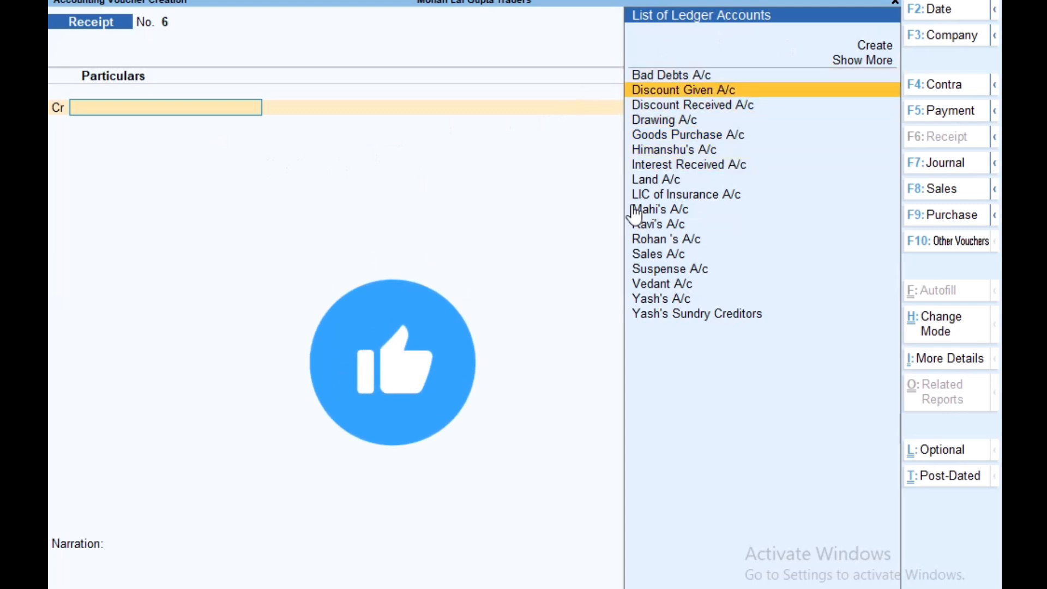
key(Down)
key(Down)
key(Up)
key(Up)
key(Up)
key(Up)
key(Up)
key(Up)
key(Up)
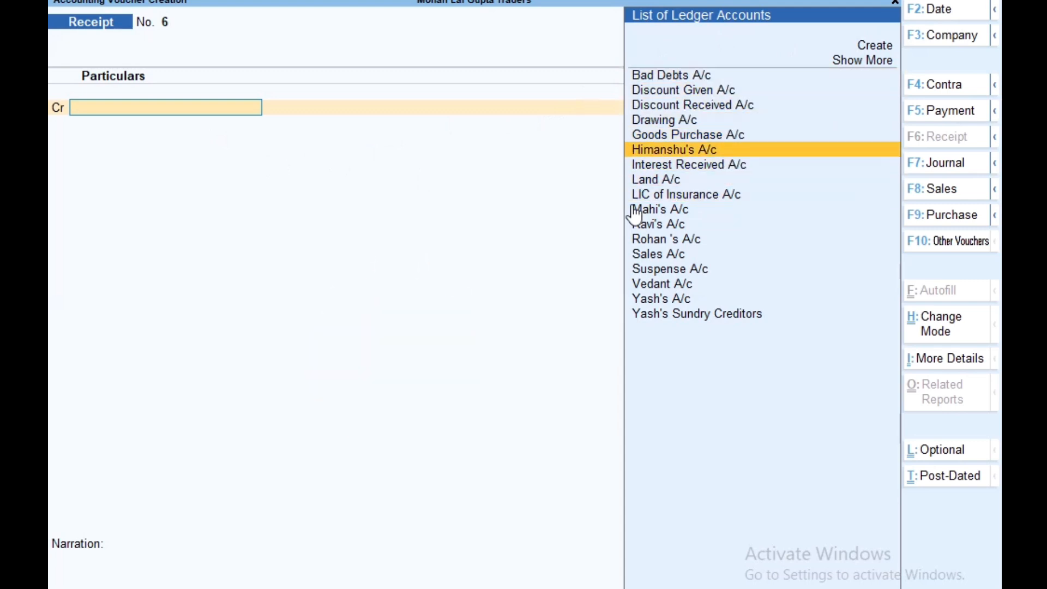
Try to create a new ledger in the first payer's name from the receipt's ledger account list.
key(Up)
key(Up)
key(Up)
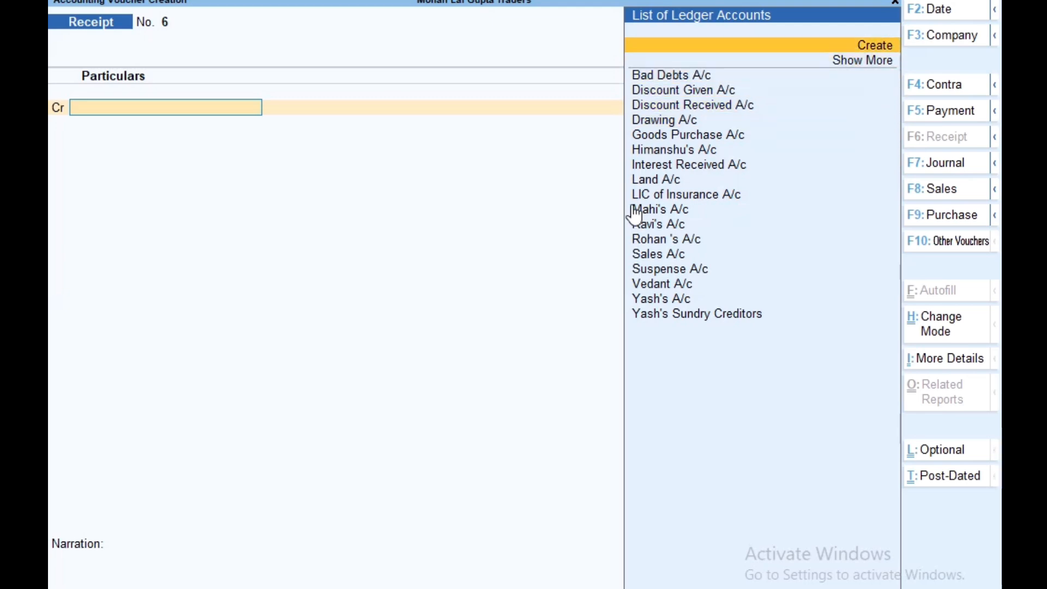
key(Return)
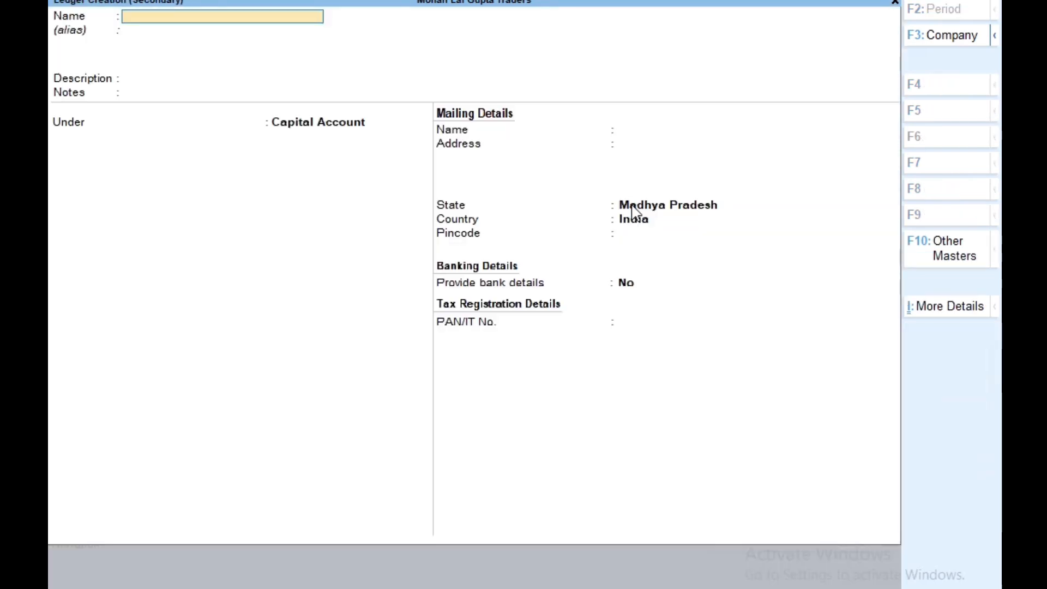
text(Mahi's a/c)
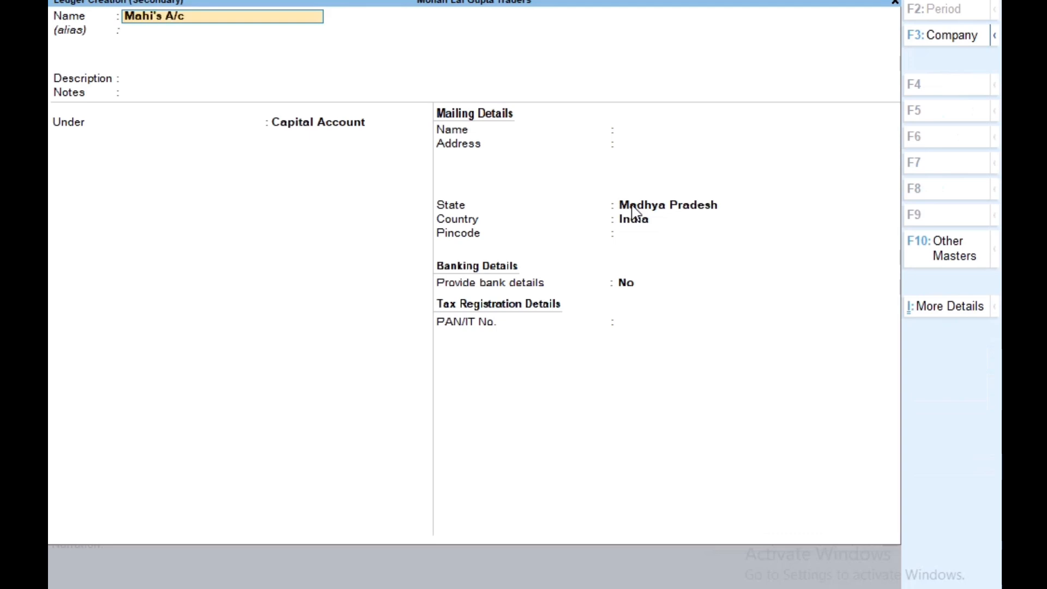
key(Return)
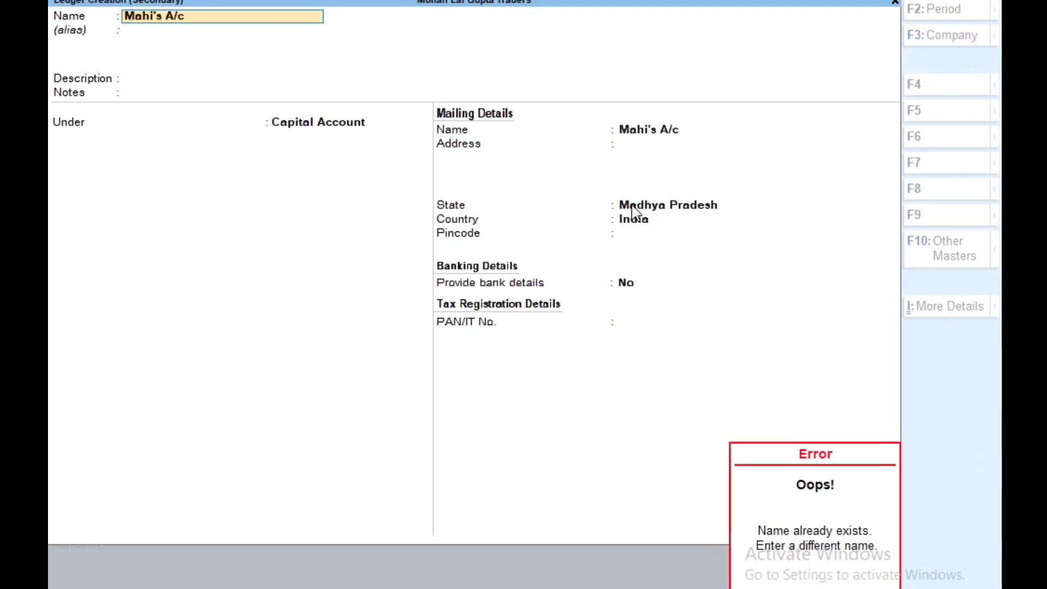
key(Escape)
key(Escape)
key(Return)
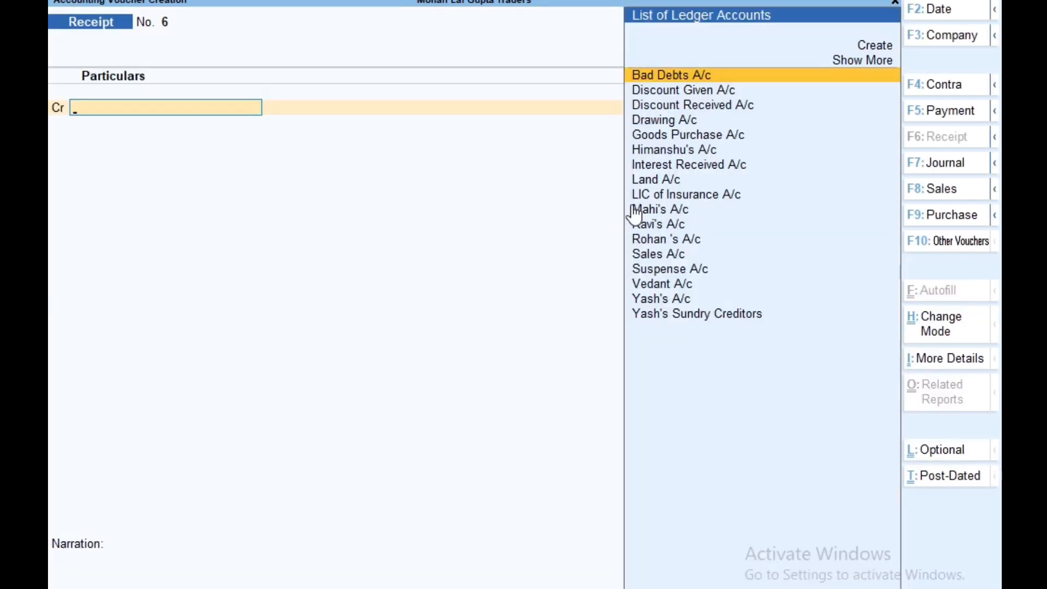
Retry creating the first payer's ledger under the same name, and discard the ledger creation form.
key(alt+c)
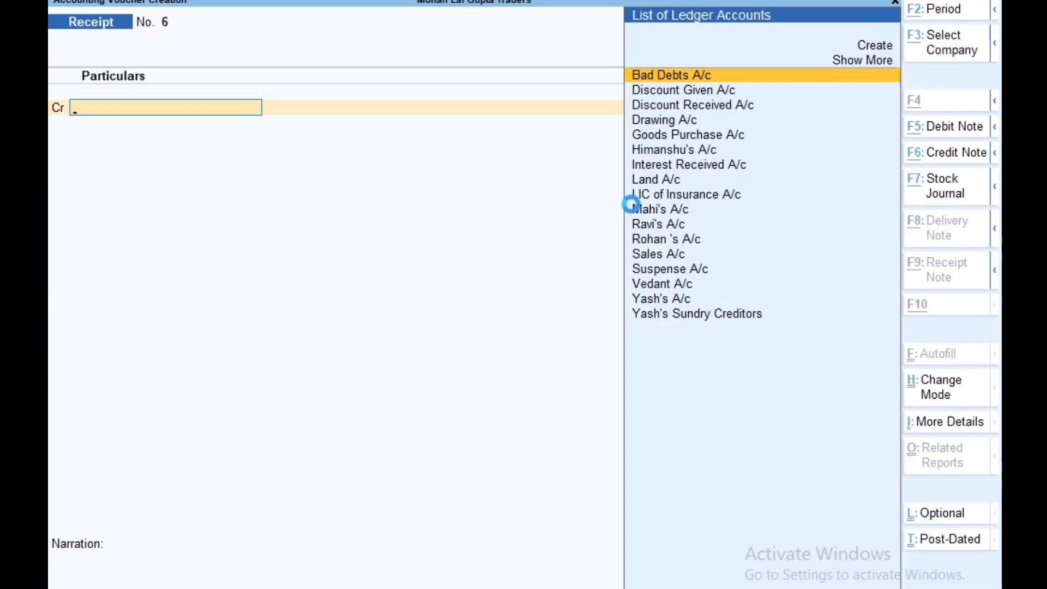
text(Mahi's A/c)
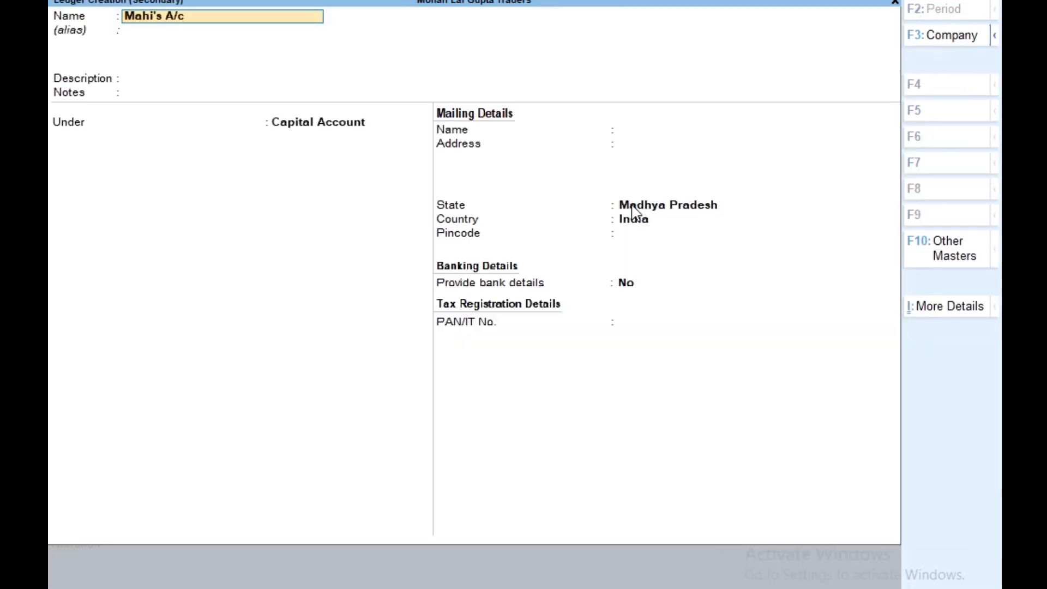
key(Return)
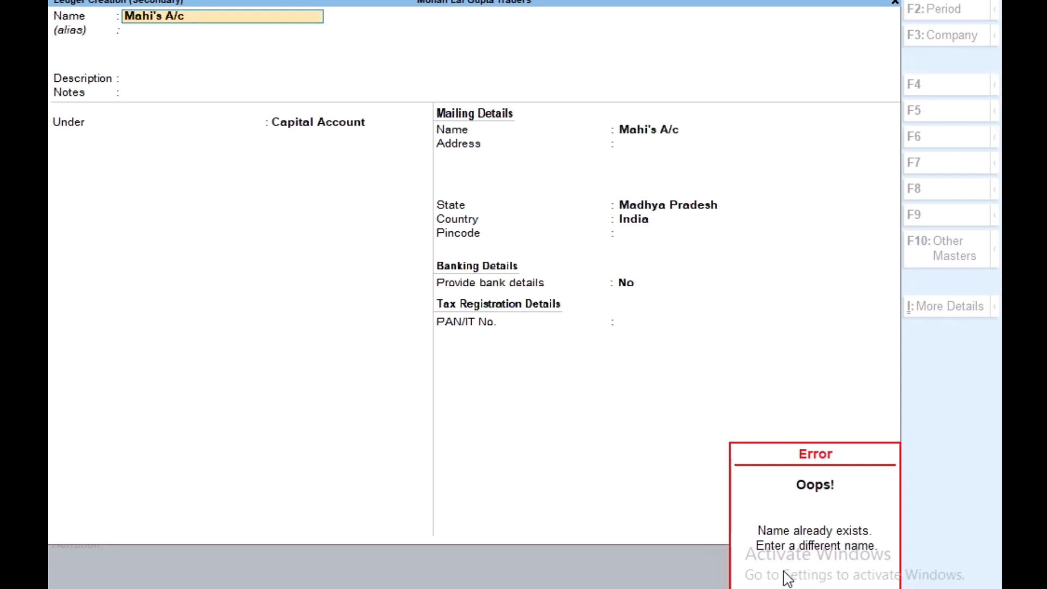
key(Return)
key(Return)
key(Escape)
key(Escape)
key(Escape)
key(y)
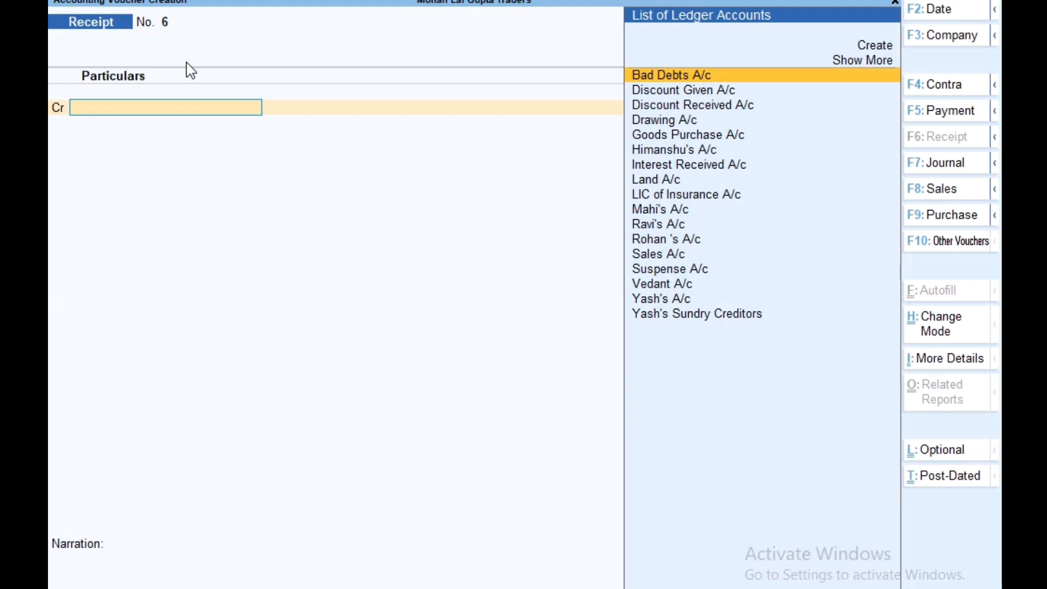
Select the first payer's existing ledger in the receipt's first Cr line and credit it with 10000.
key(Down)
key(Down)
key(Down)
key(Down)
key(Down)
key(Down)
key(Down)
key(Down)
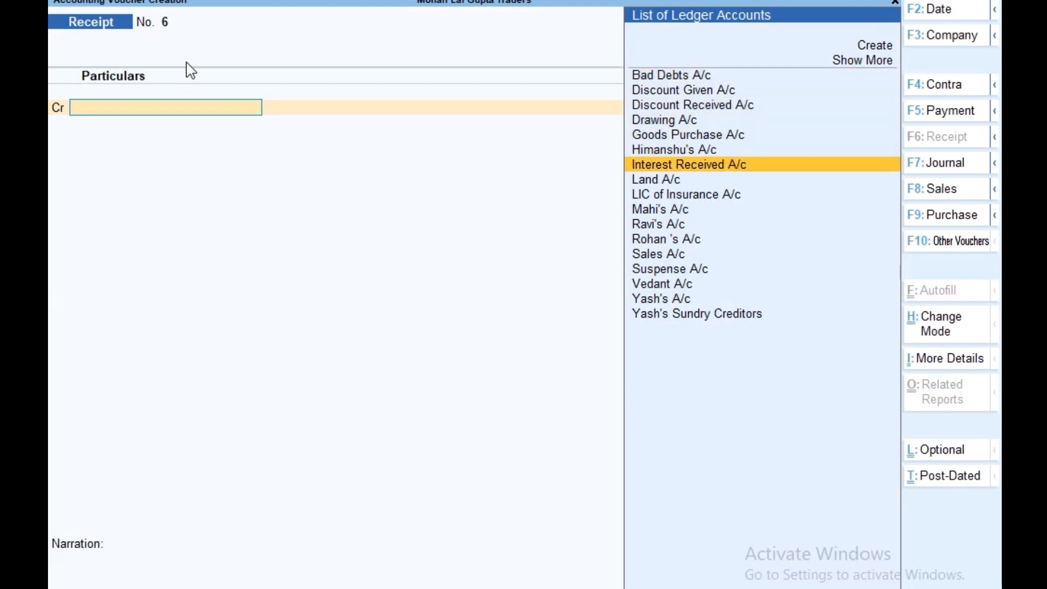
key(Down)
key(Return)
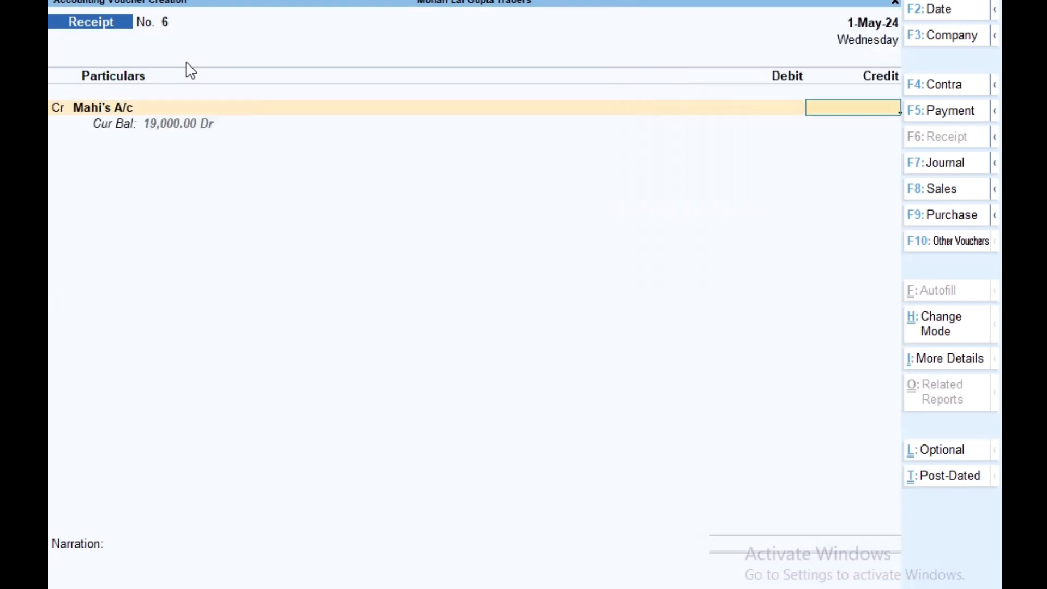
text(10000)
key(Return)
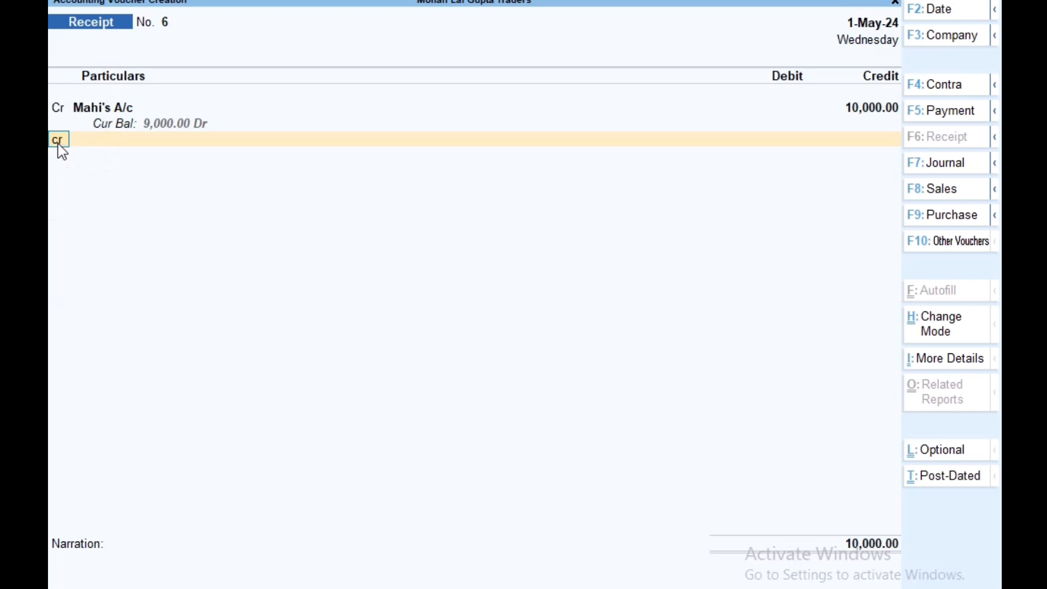
Start a second Cr line in the receipt and check the second transaction of group (1) in the Word document.
key(Return)
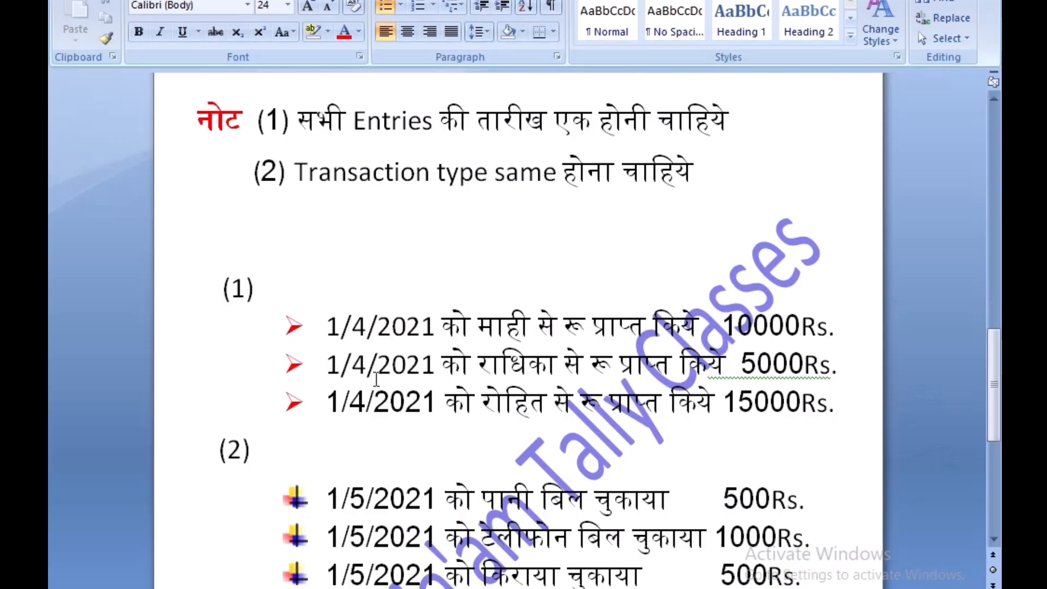
click(834, 365)
click(924, 1)
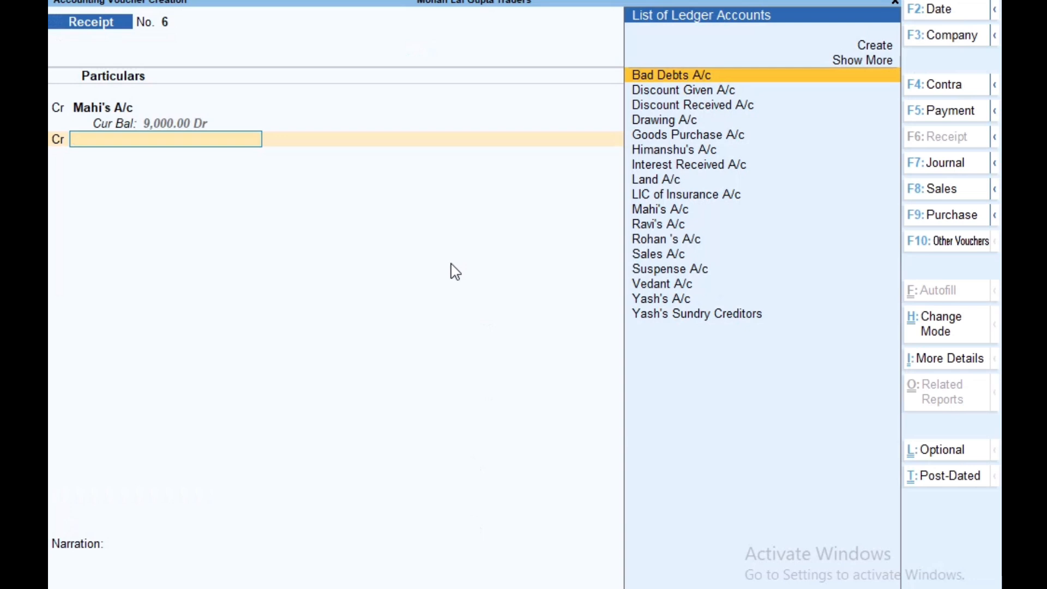
Create a new ledger for the second payer under the Sundry Debtors group from the receipt's second line.
key(Up)
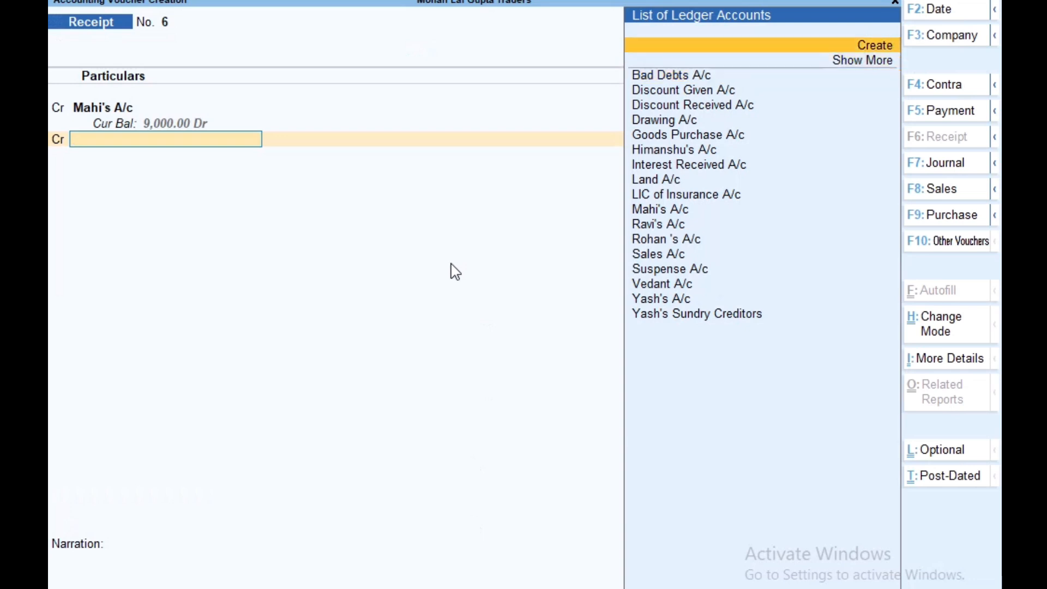
key(Return)
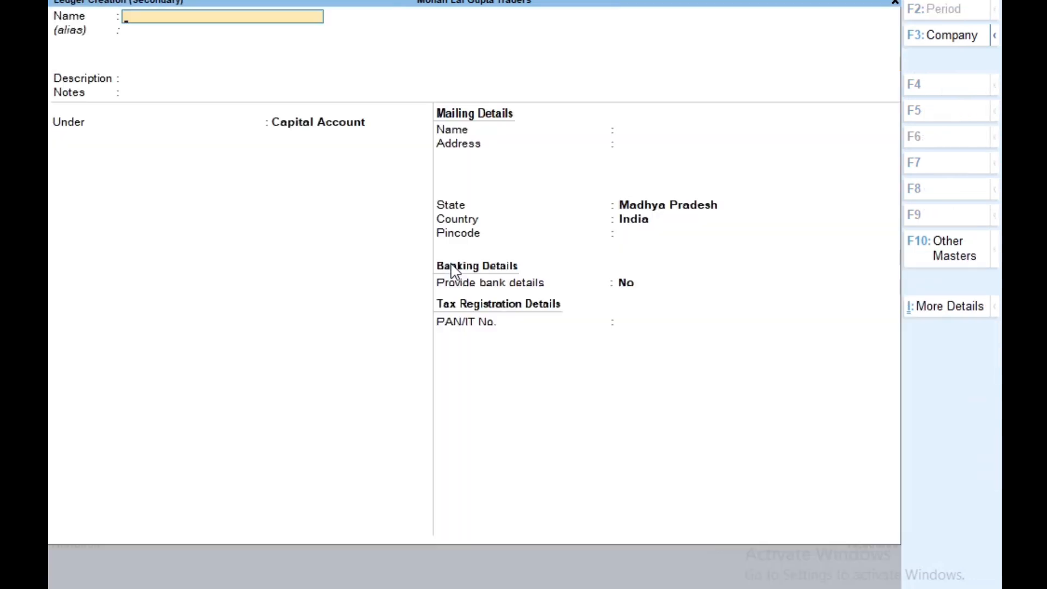
text(Radhik)
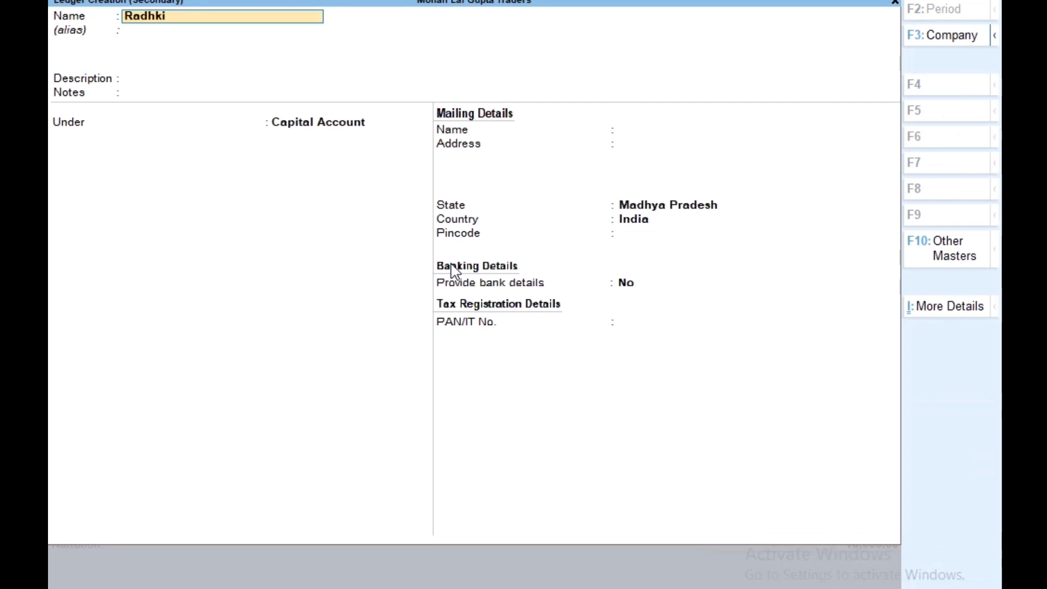
text(a A/c)
key(Return)
key(Return)
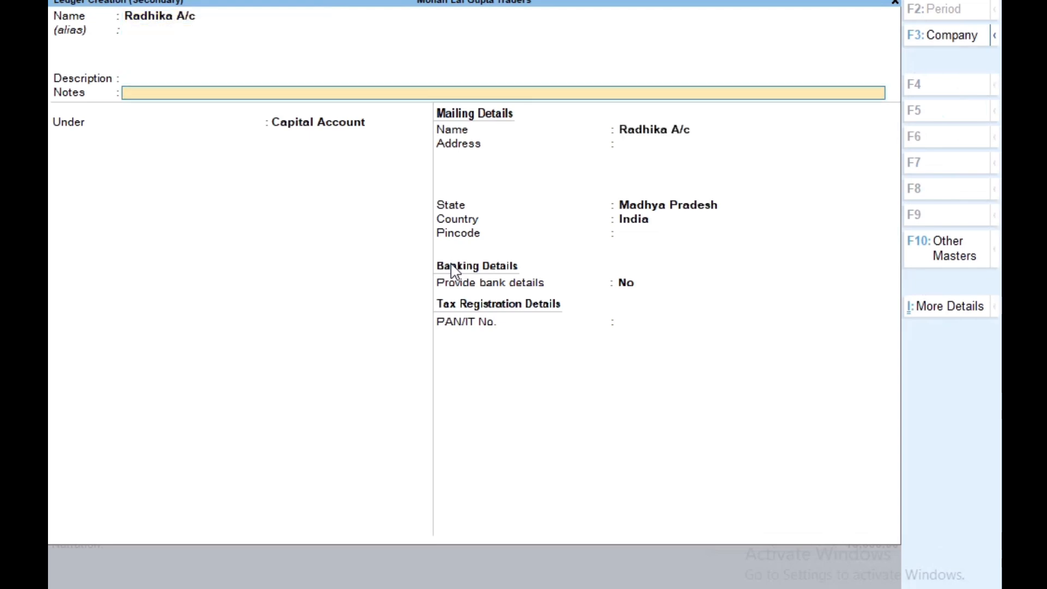
key(Return)
text(Su)
key(Down)
key(Down)
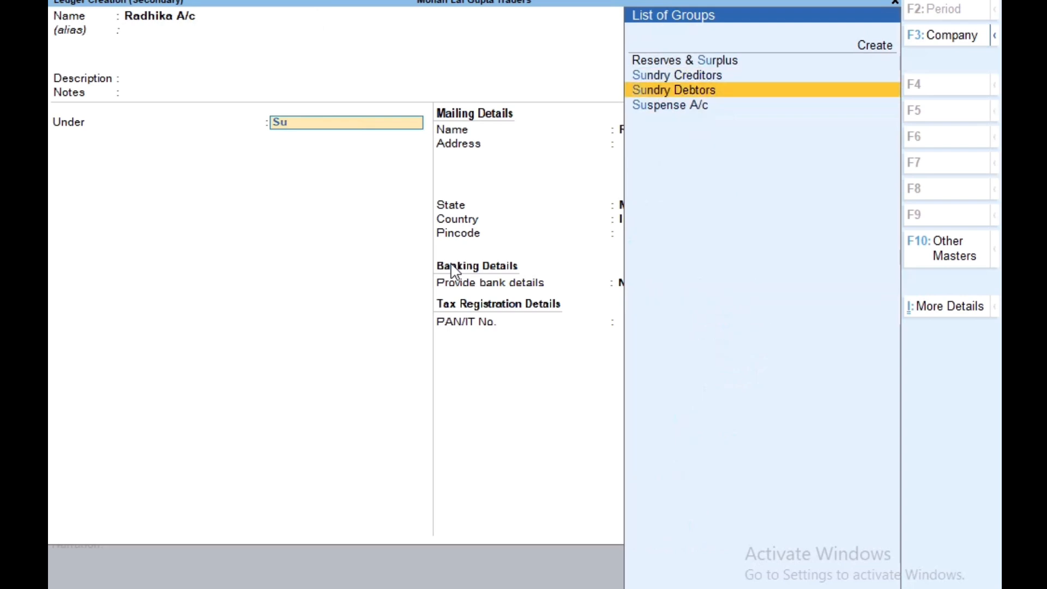
key(Return)
key(ctrl)
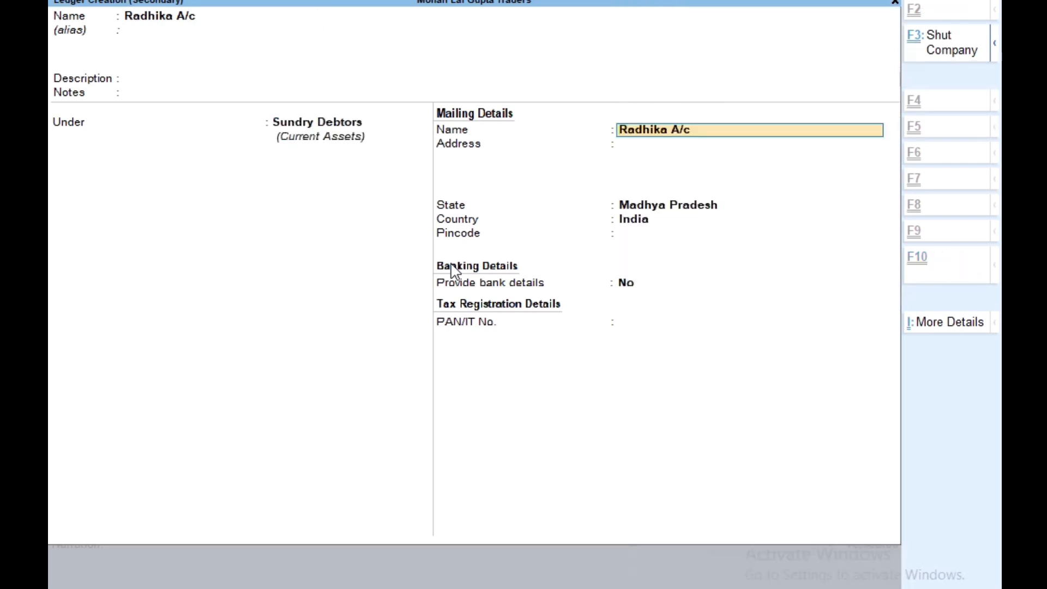
Credit the second payer's ledger with 5000.
text(15000)
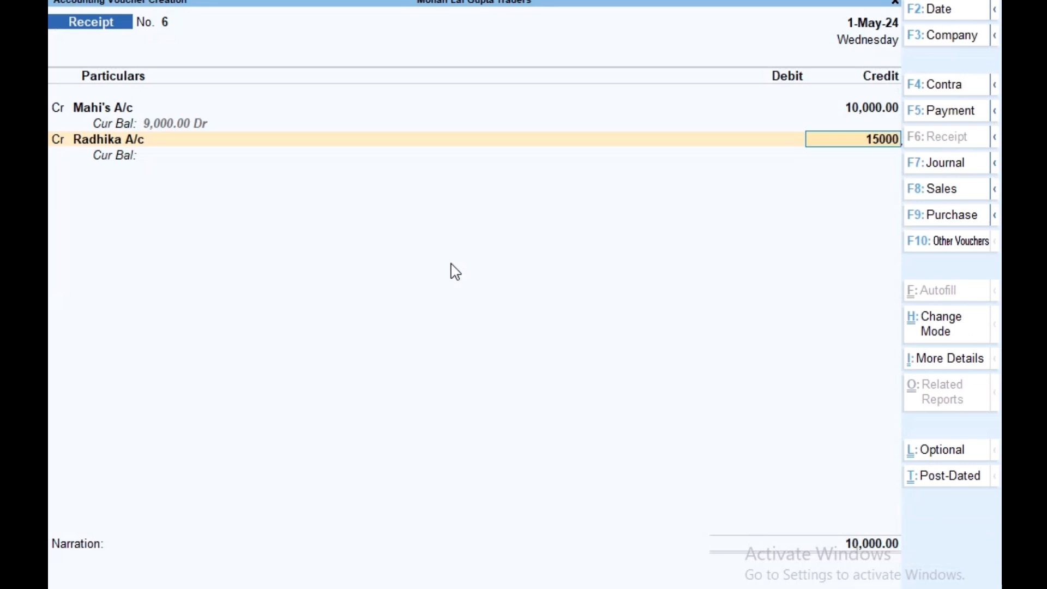
key(BackSpace)
key(BackSpace)
key(BackSpace)
key(BackSpace)
text(5000)
key(Return)
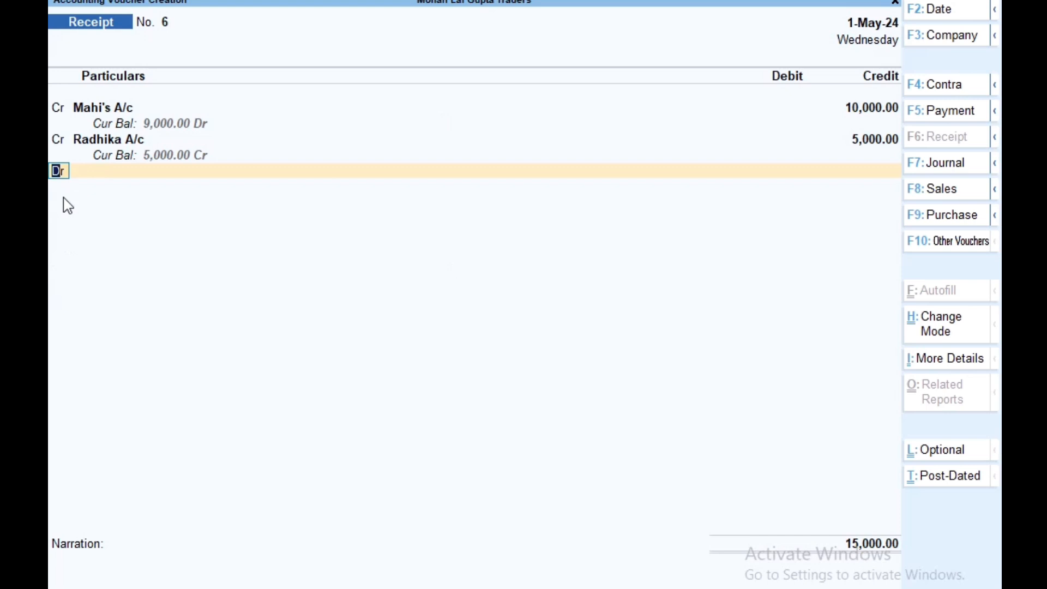
Add a third Cr line and create a new ledger for the third payer under Sundry Debtors.
text(cr)
key(Return)
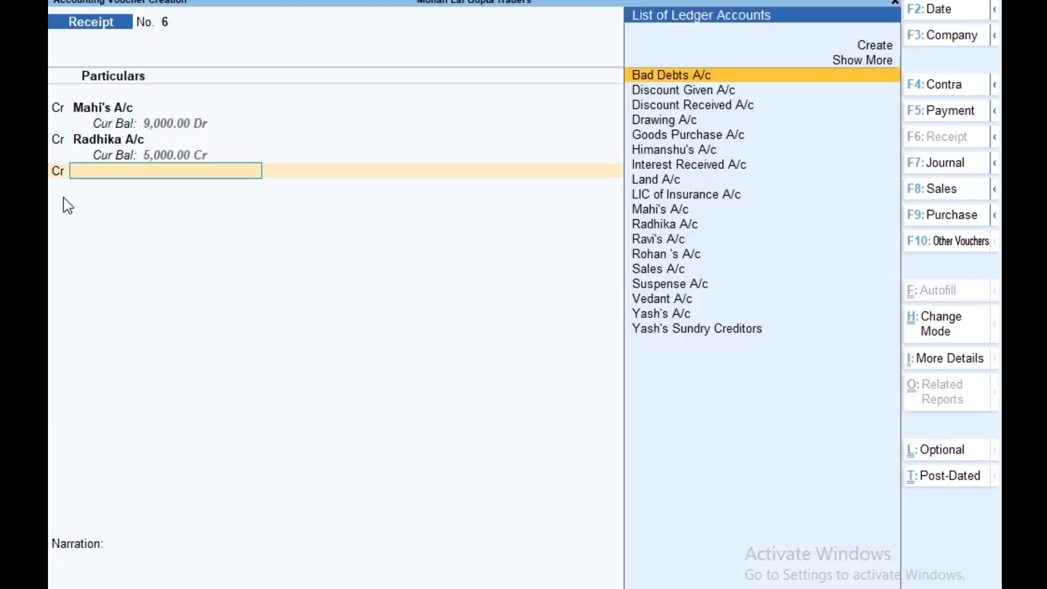
key(Up)
key(Up)
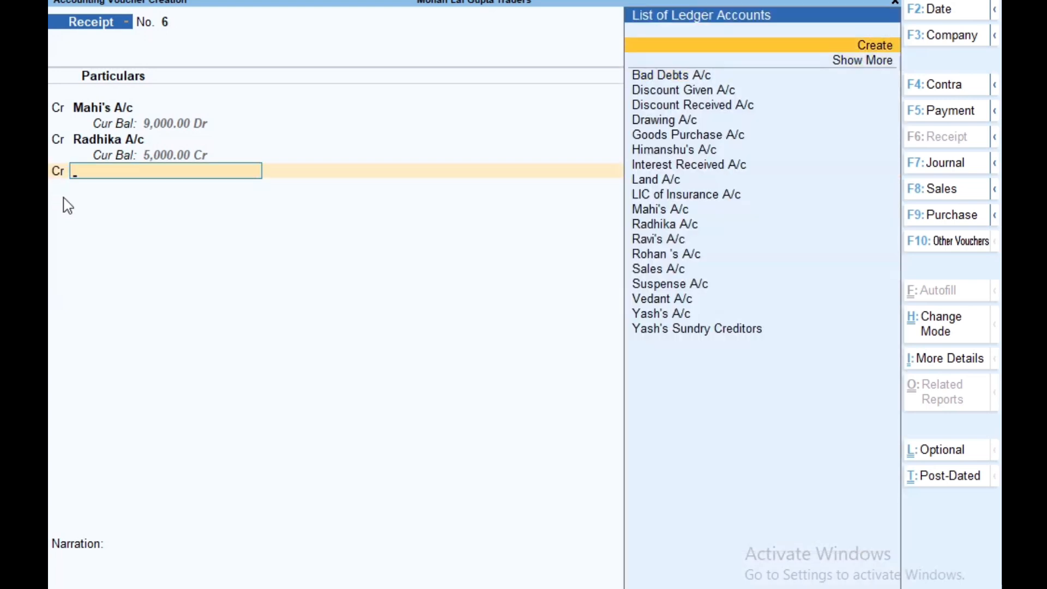
key(Return)
text(Rohit)
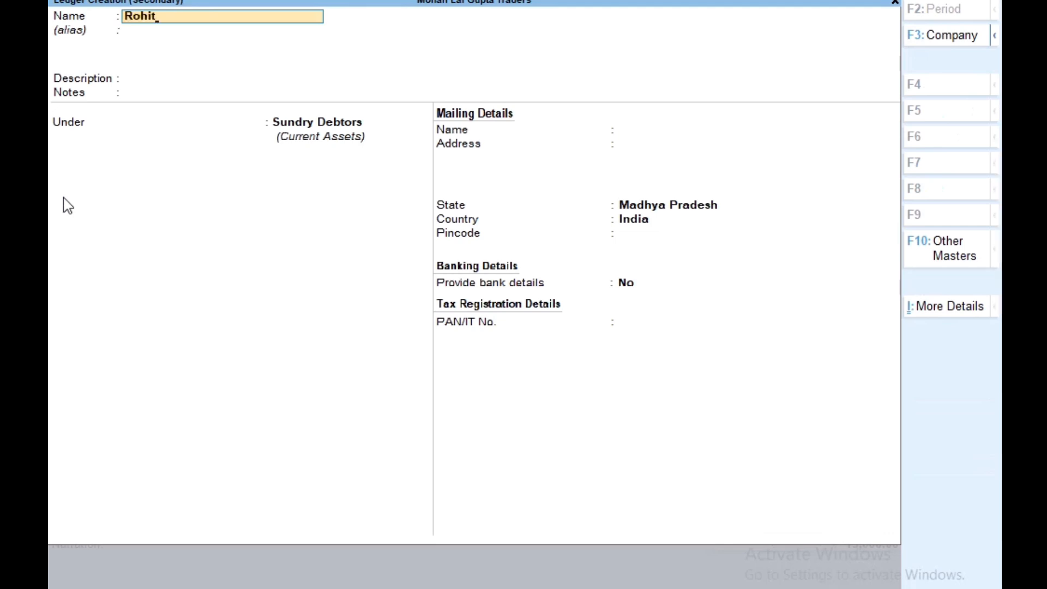
text('s a/c)
key(Return)
key(Return)
key(Return)
key(Return)
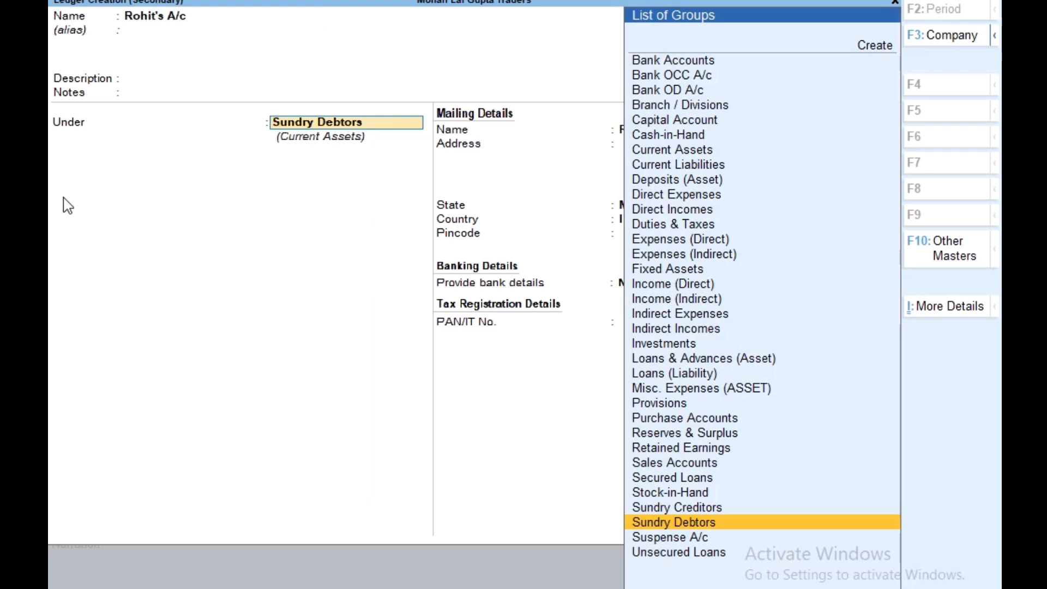
key(ctrl)
key(ctrl+a)
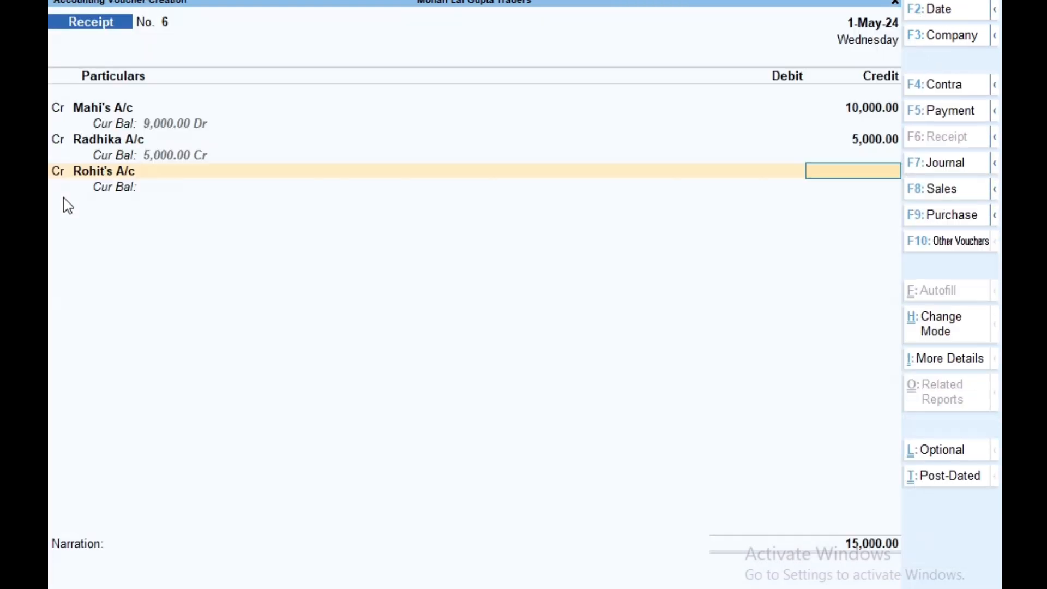
Credit the third payer's ledger with 15000 and check it against the third transaction in the Word document.
text(15000)
key(Return)
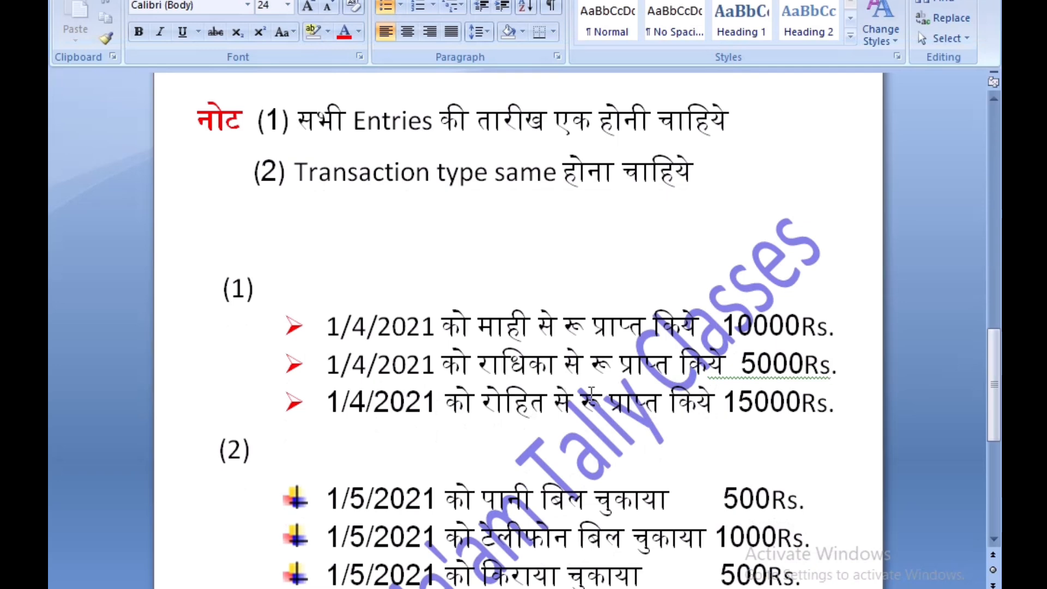
click(842, 407)
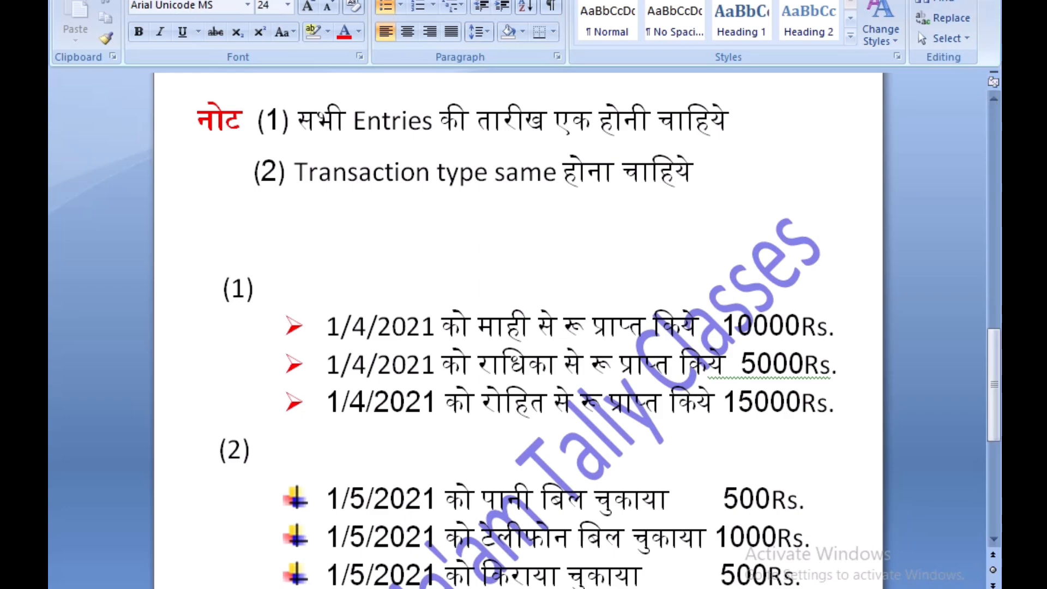
Debit Cash with the full 30,000 on the receipt's Dr line in Tally.
key(alt+Tab)
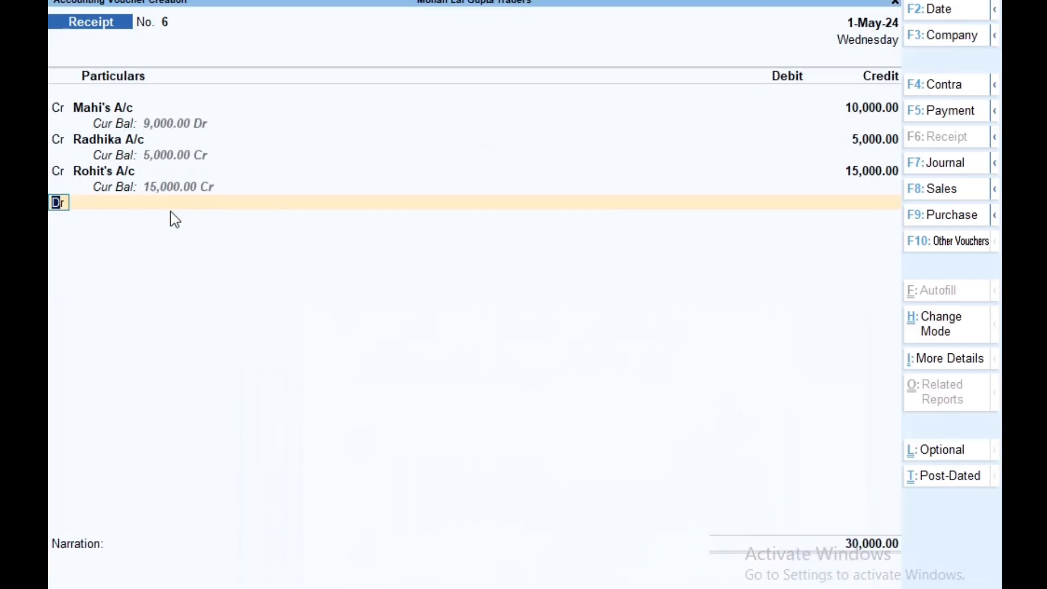
key(Return)
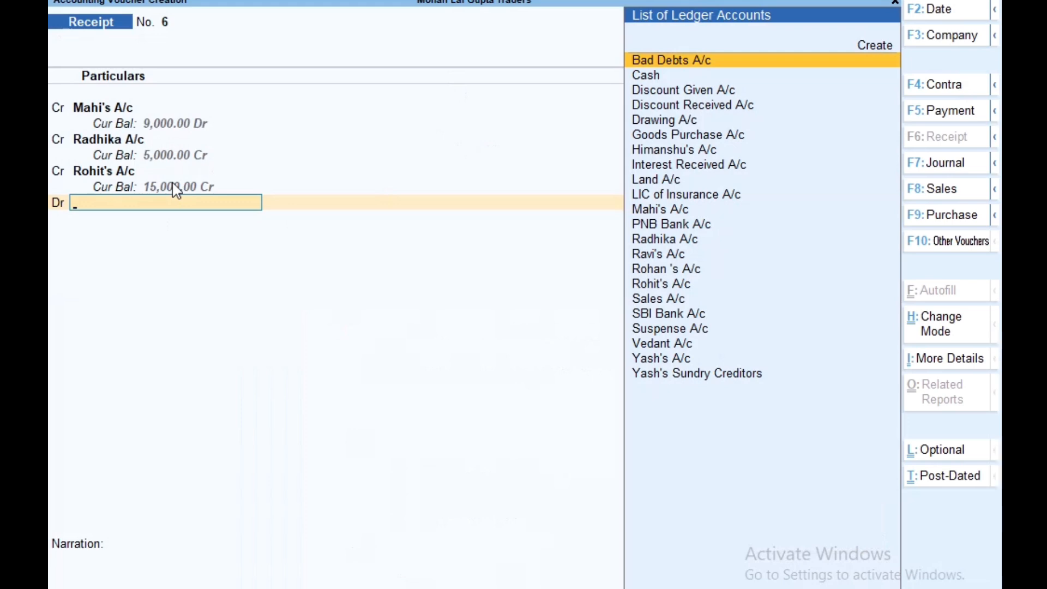
key(Down)
key(Return)
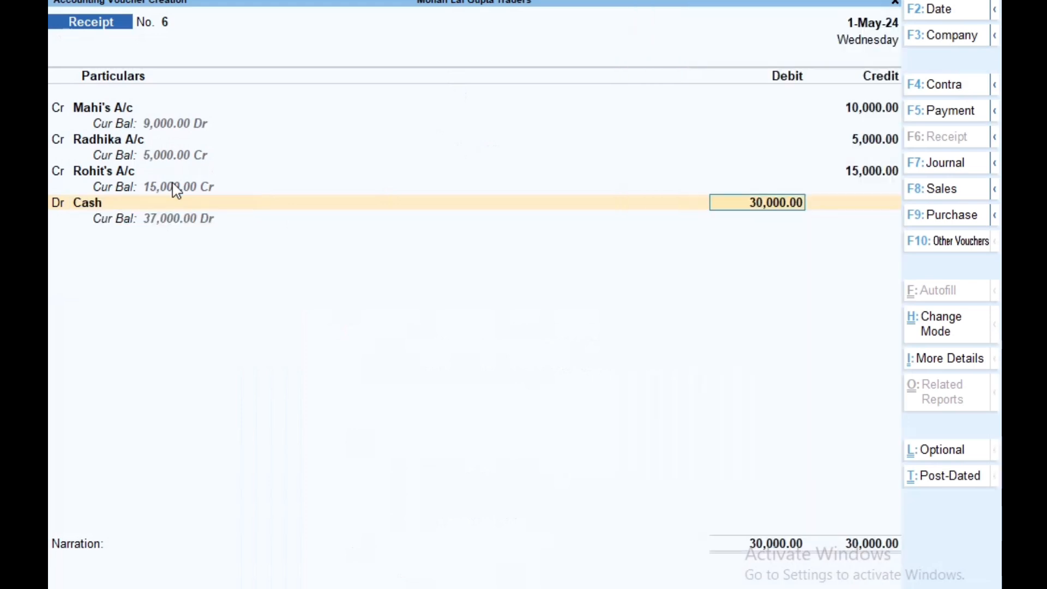
key(Return)
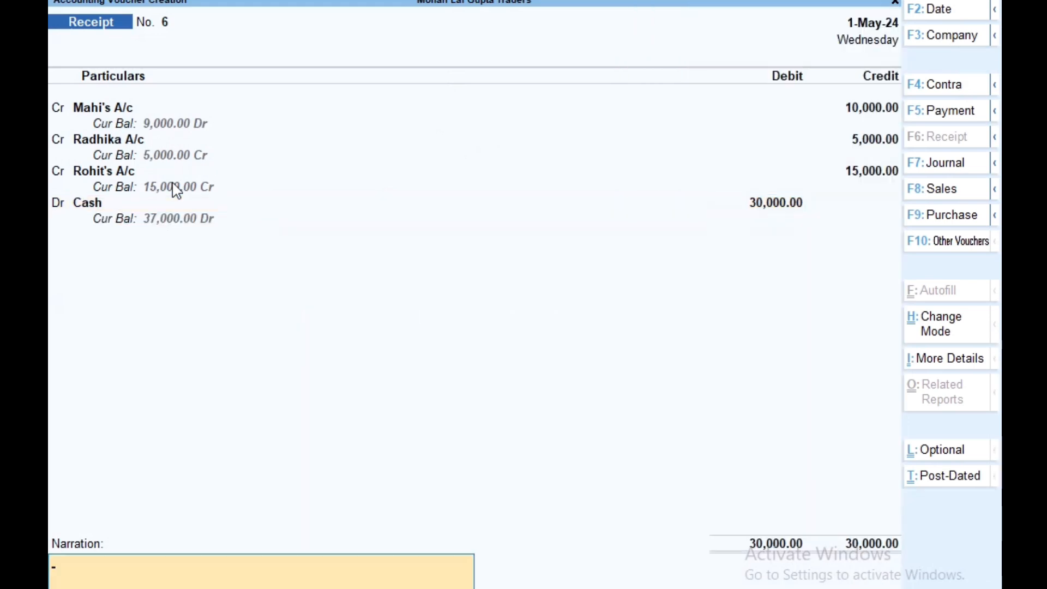
Enter the narration "Being cash received from" followed by the three payers' names and save the receipt voucher.
text(Being cash recived from mahi )
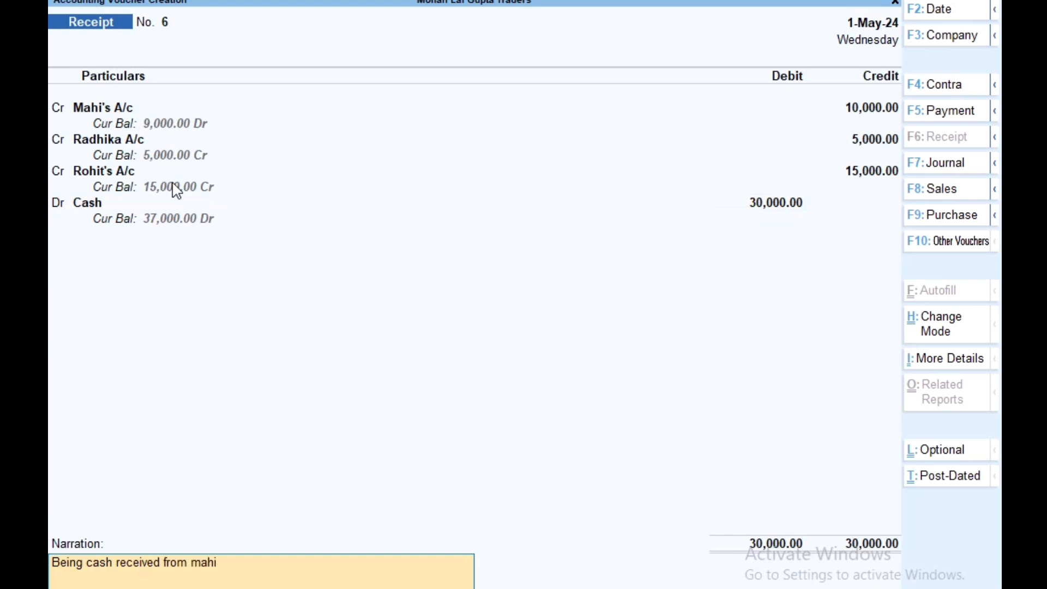
text(radhika and roh)
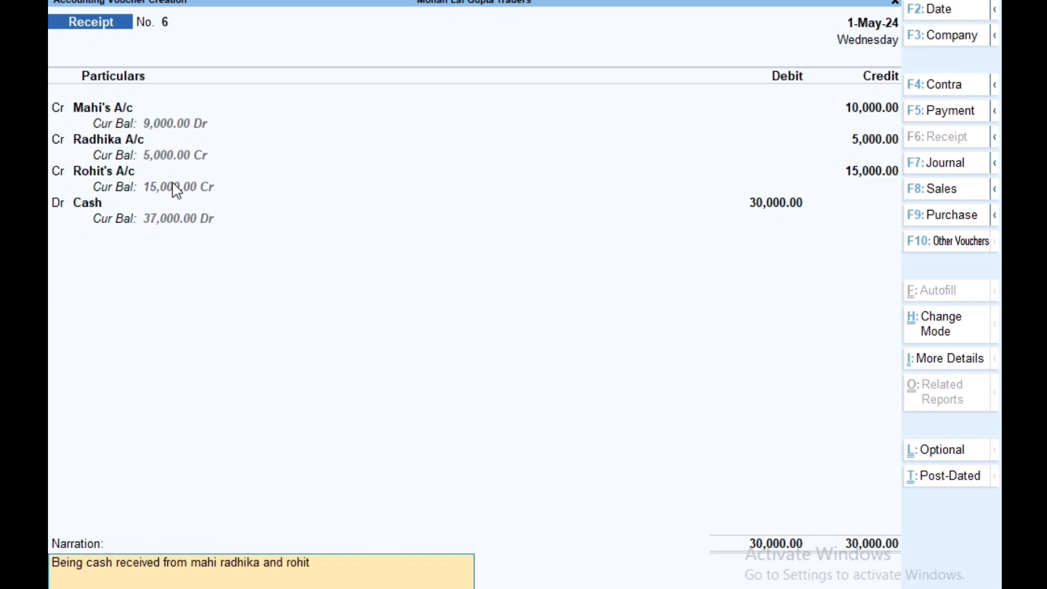
text(it)
key(Return)
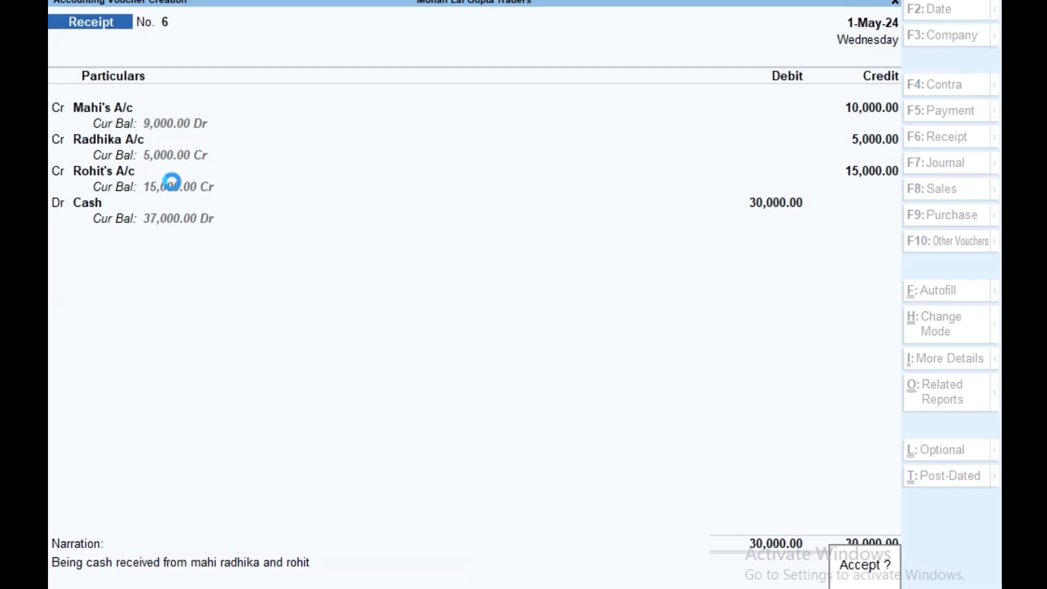
key(Return)
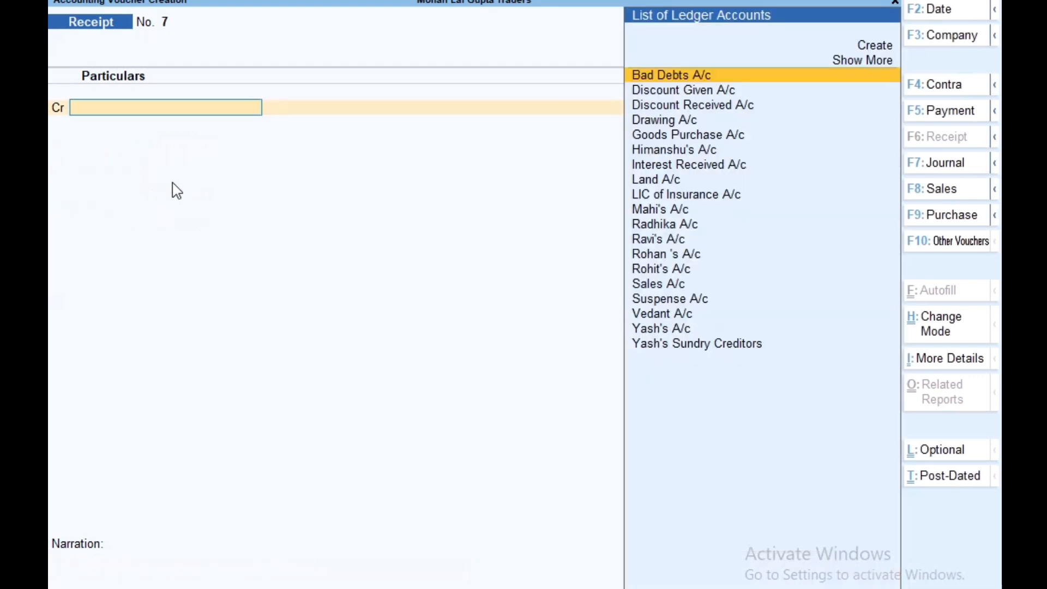
Review the second transaction group in the Word document and start a payment voucher dated 1/5 in Tally.
click(548, 587)
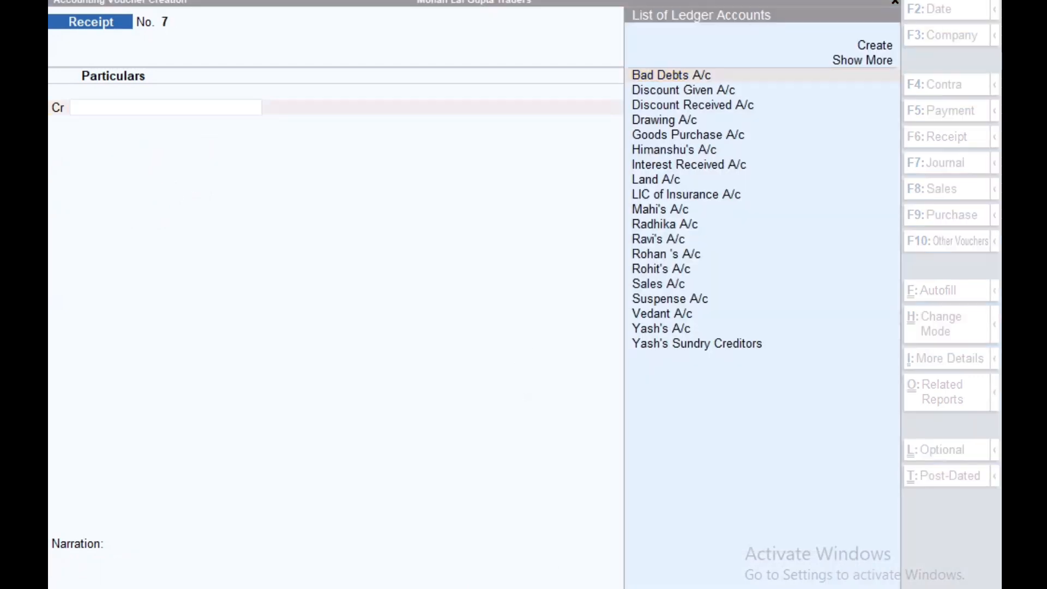
scroll(380, 440, down, 5)
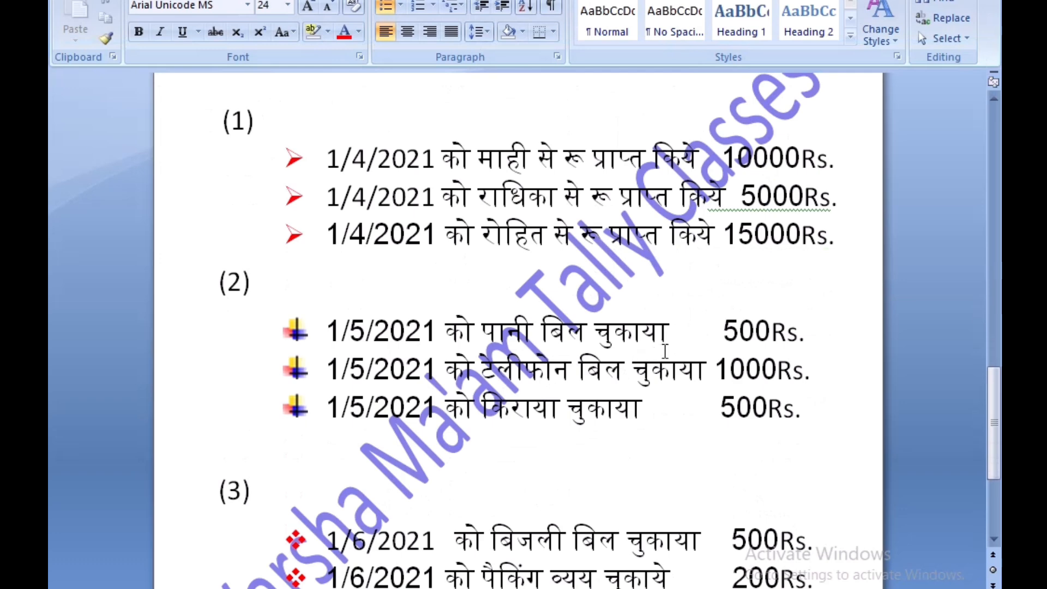
click(814, 361)
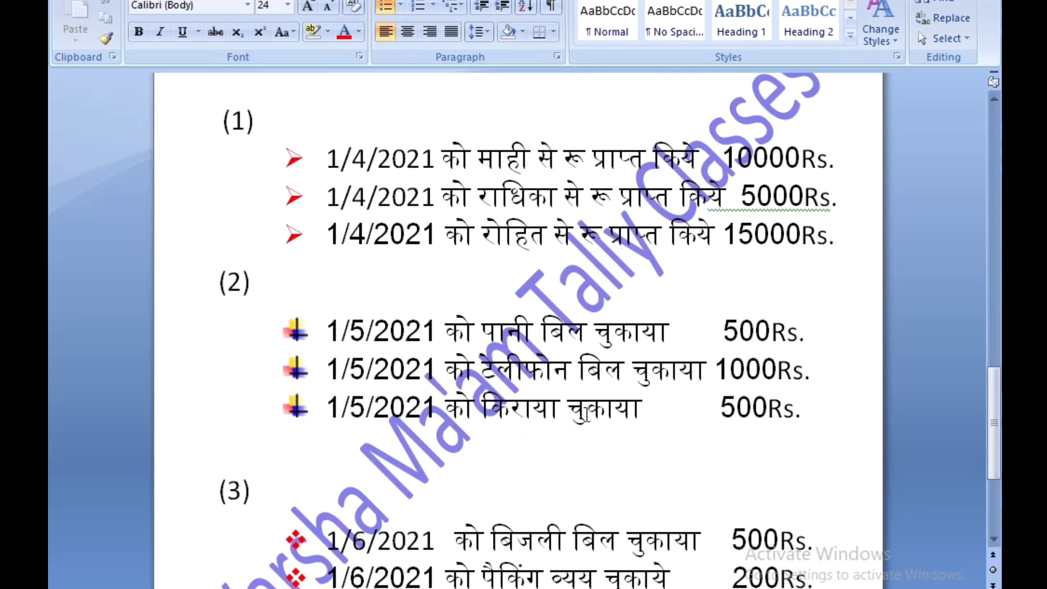
click(809, 416)
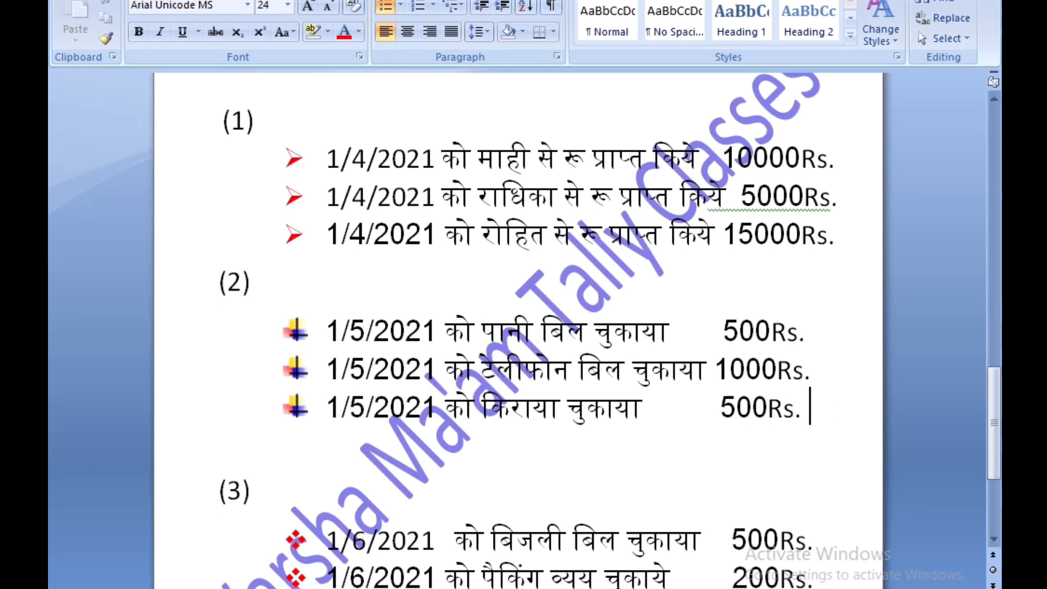
key(alt+Tab)
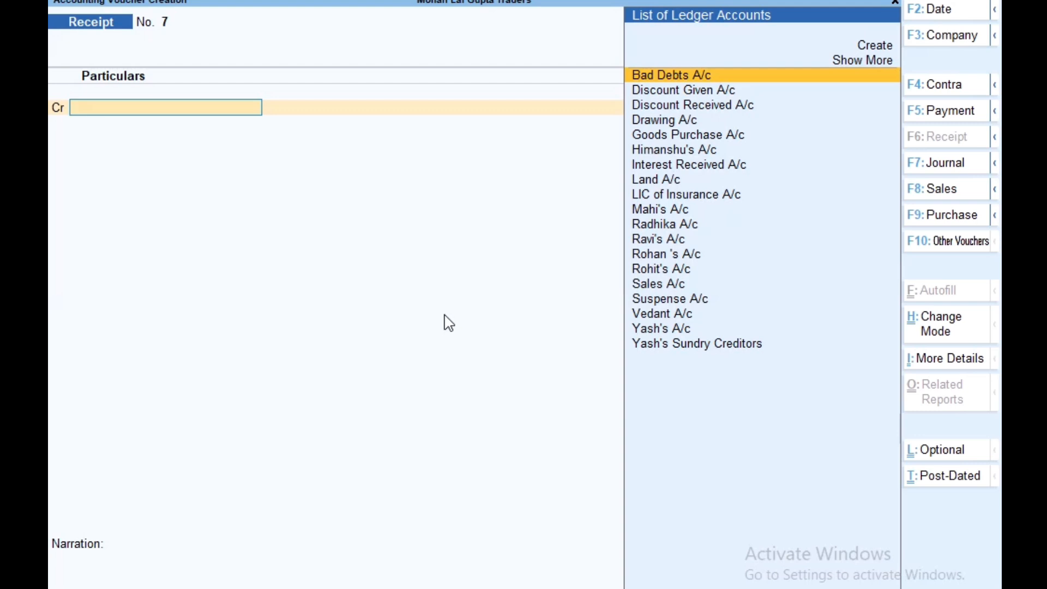
key(F5)
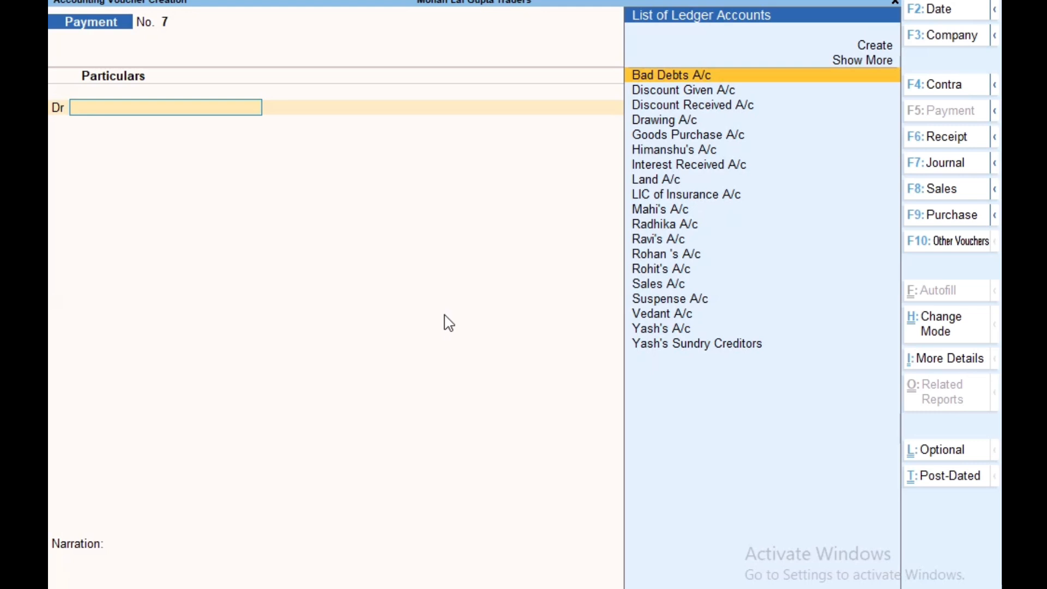
key(F2)
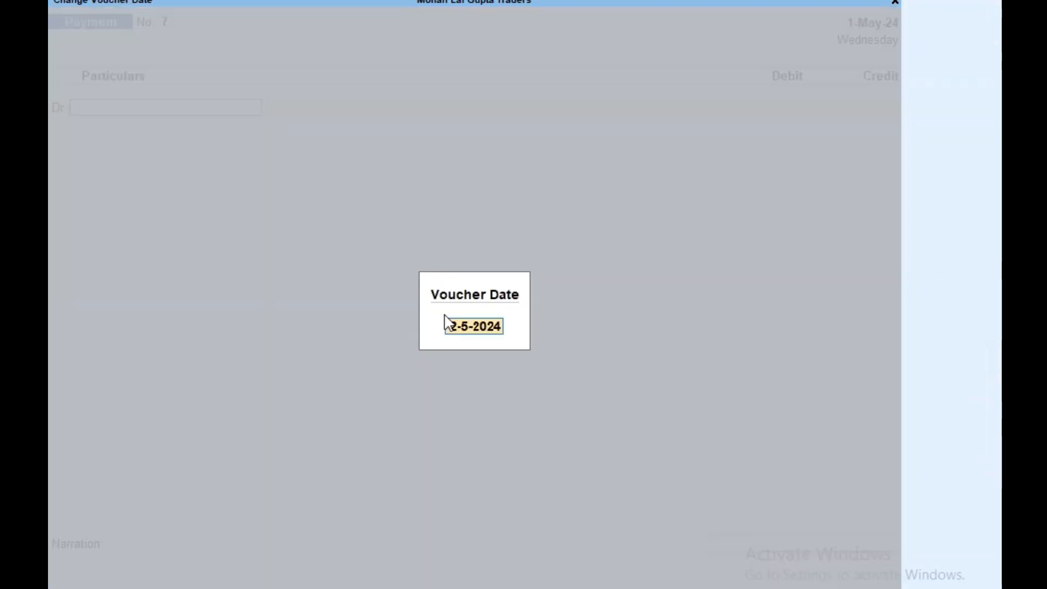
text(1/5)
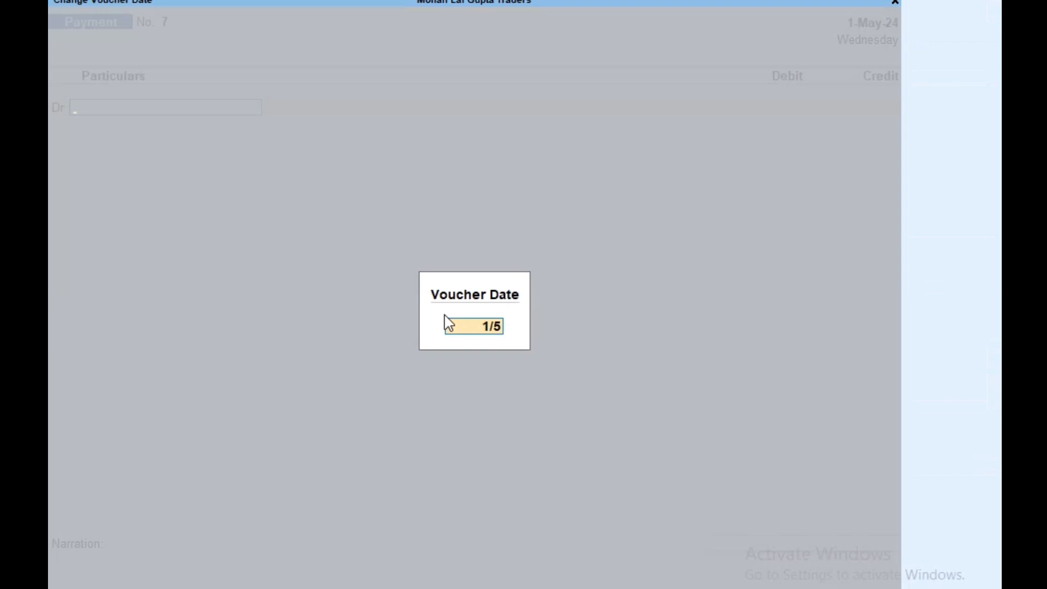
key(Return)
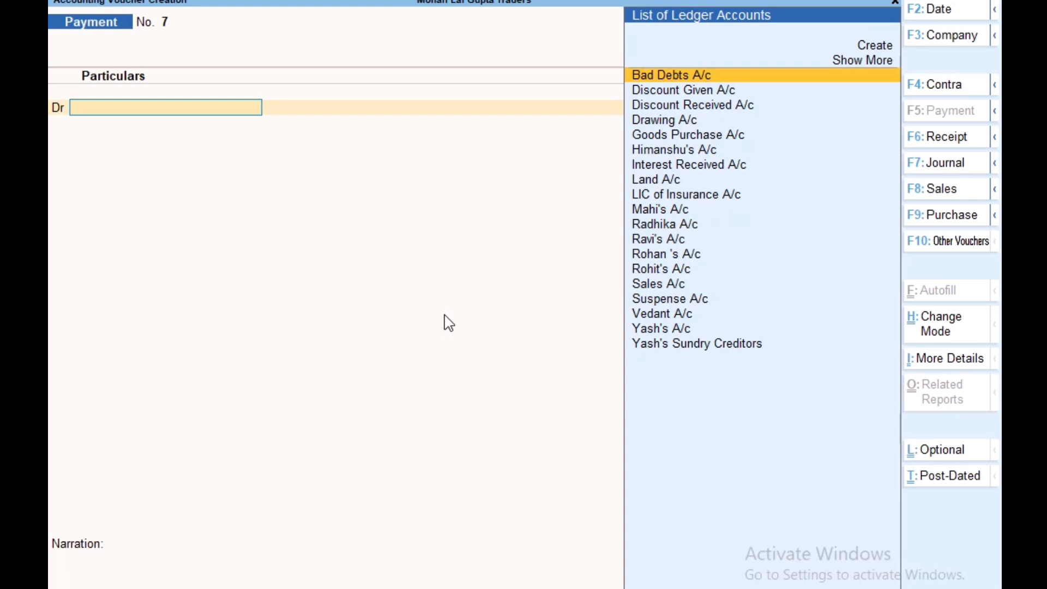
Create the ledger Water Bill Exp A/c under the Indirect Expenses group from the payment's first Dr line.
key(Up)
key(Up)
key(Return)
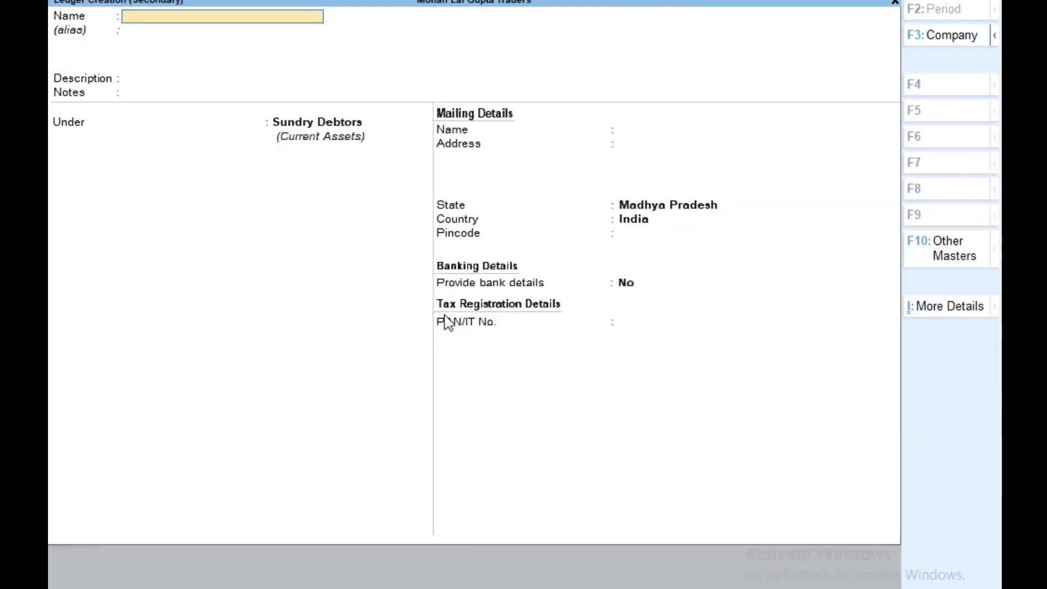
text(Water Bill exp a/c)
key(Return)
key(Return)
key(Return)
key(Return)
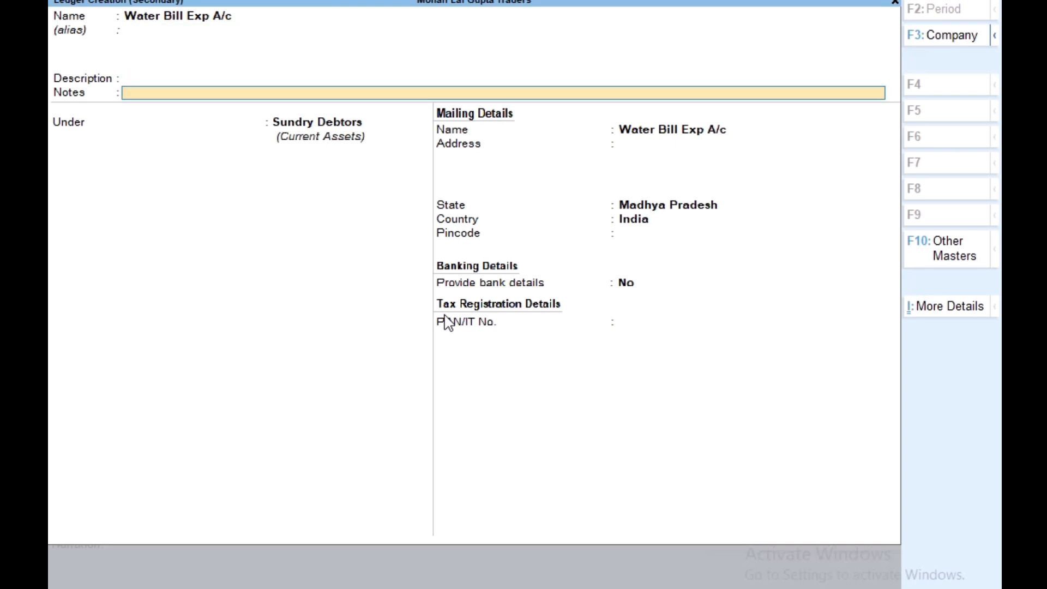
text(In)
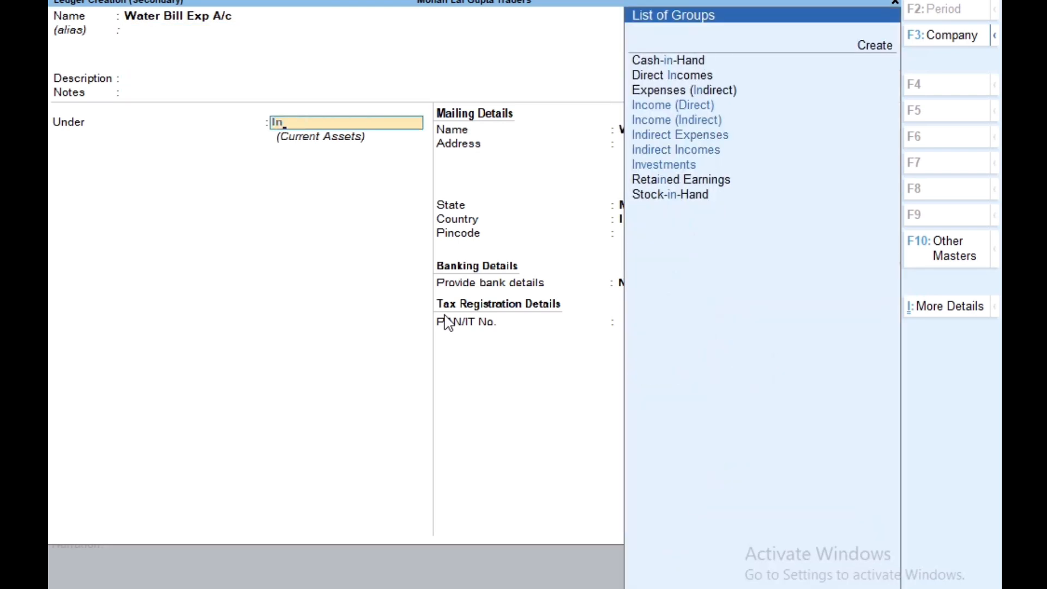
key(Down)
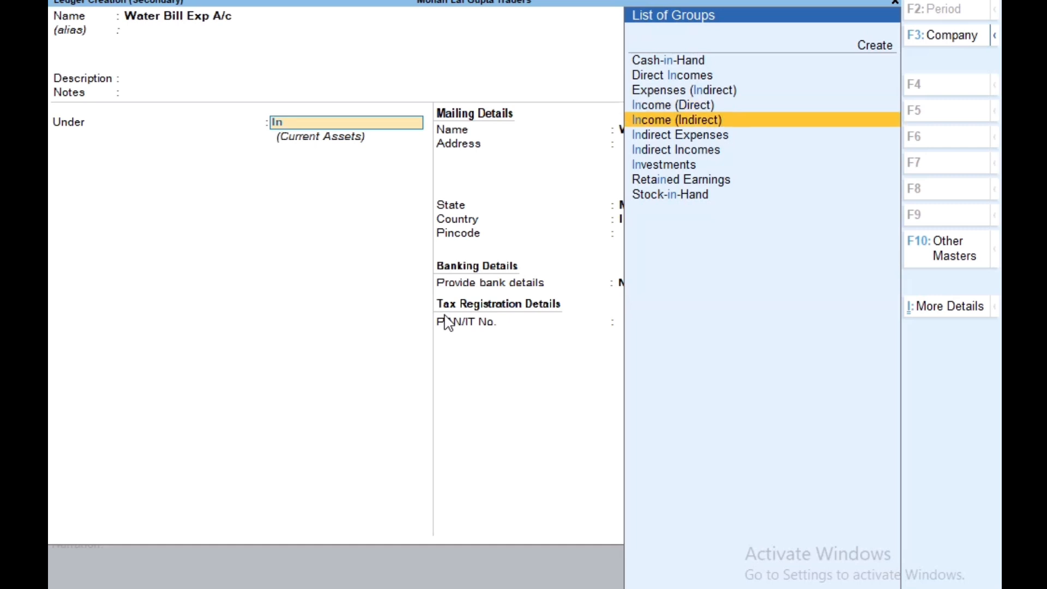
key(Down)
key(Return)
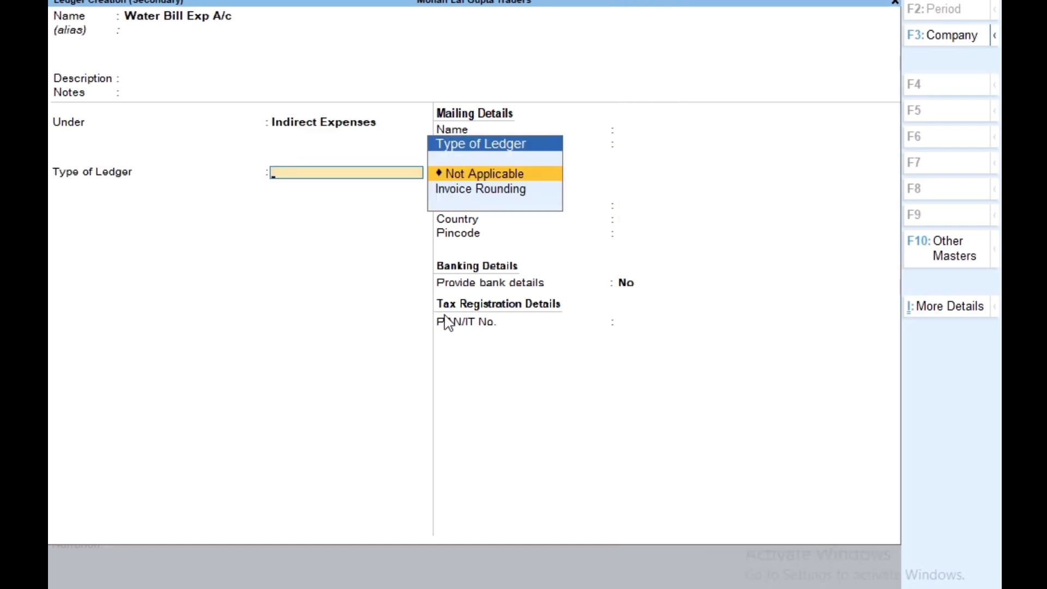
key(alt)
key(ctrl+a)
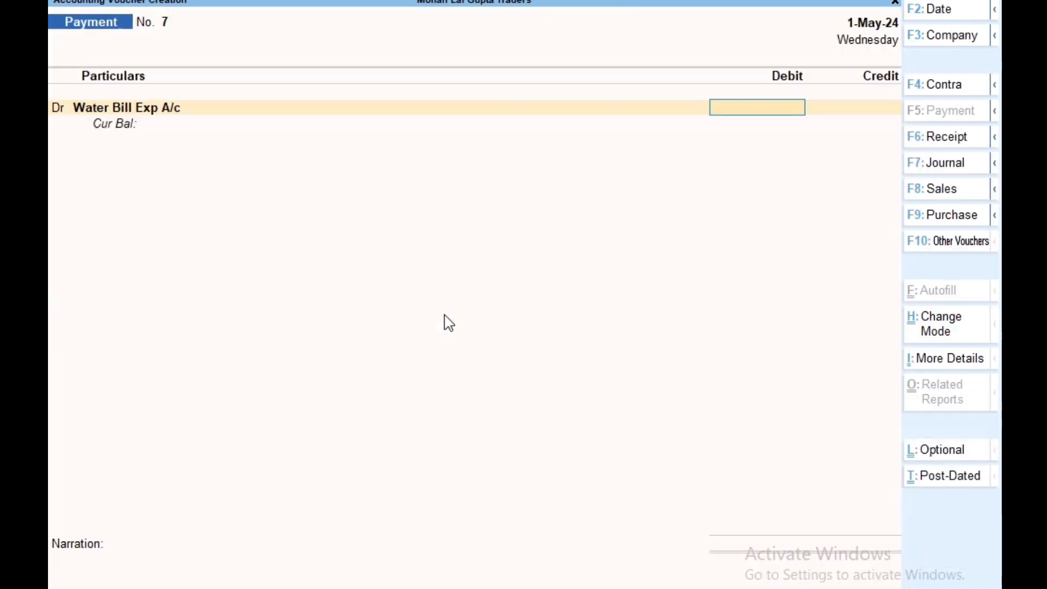
Debit Water Bill Exp A/c with 500 and add a second Dr line, checking the next payment in the Word document.
text(5000)
key(BackSpace)
key(Return)
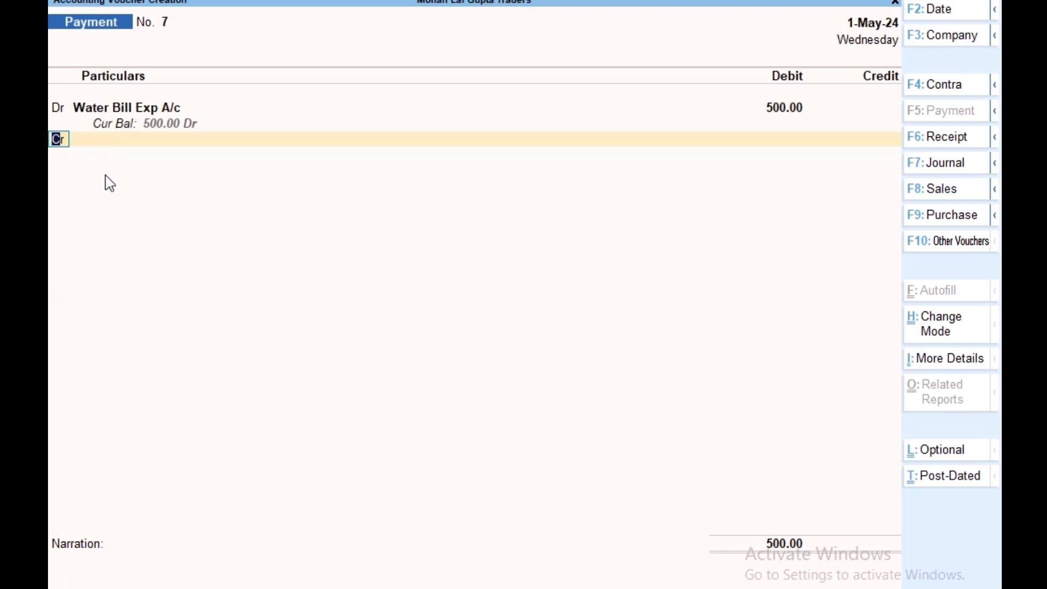
text(d)
key(Return)
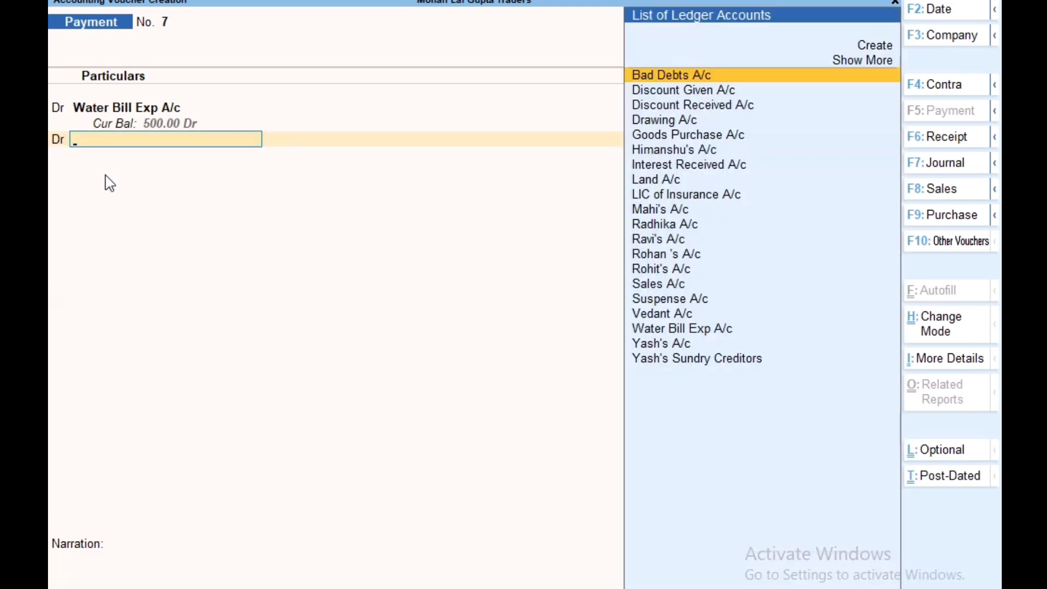
key(alt+Tab)
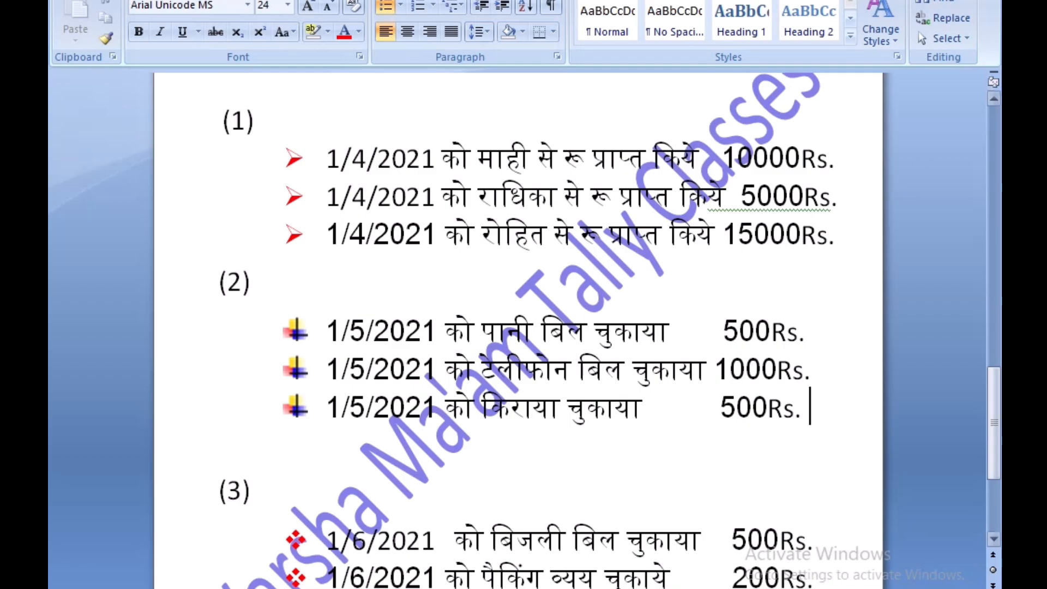
key(super+d)
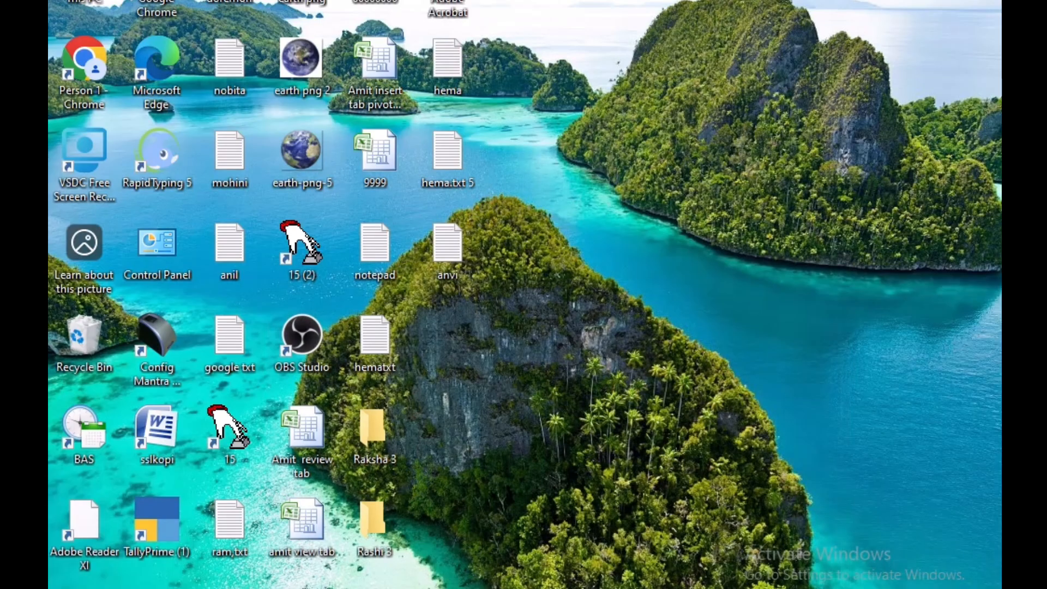
click(483, 588)
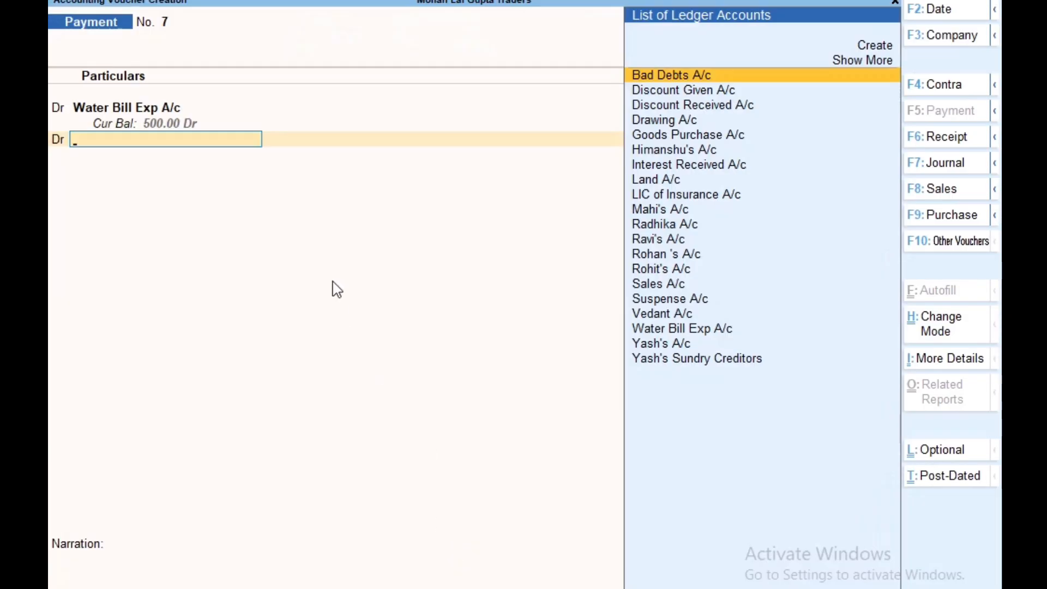
Create the ledger Telephone Exp A/c under Indirect Expenses for the payment's second Dr line.
key(Up)
key(Up)
key(Return)
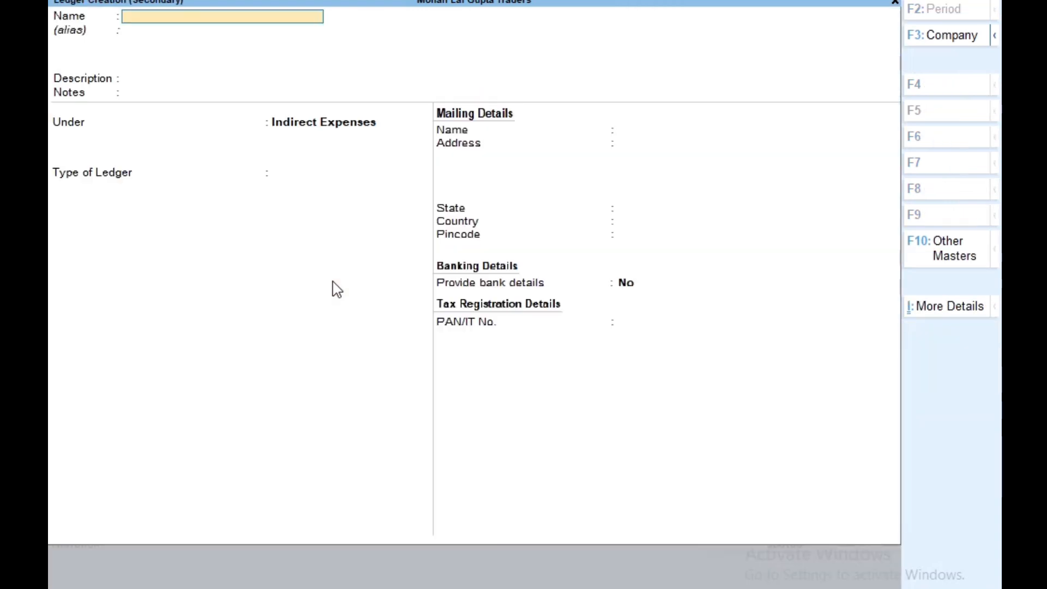
text(Telephone Exp)
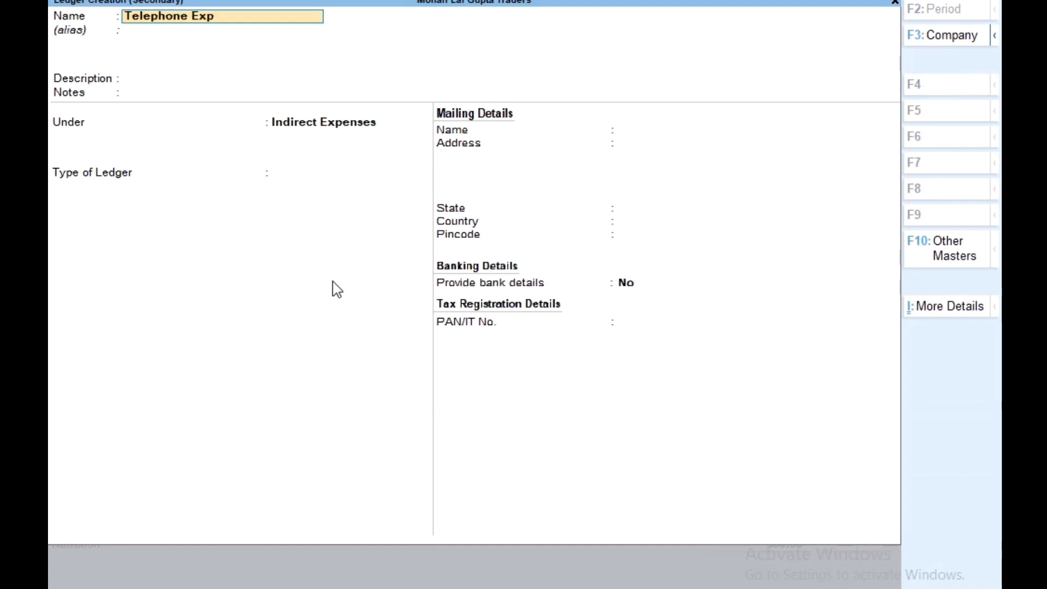
text( a/c)
key(Return)
key(Return)
key(Return)
key(Return)
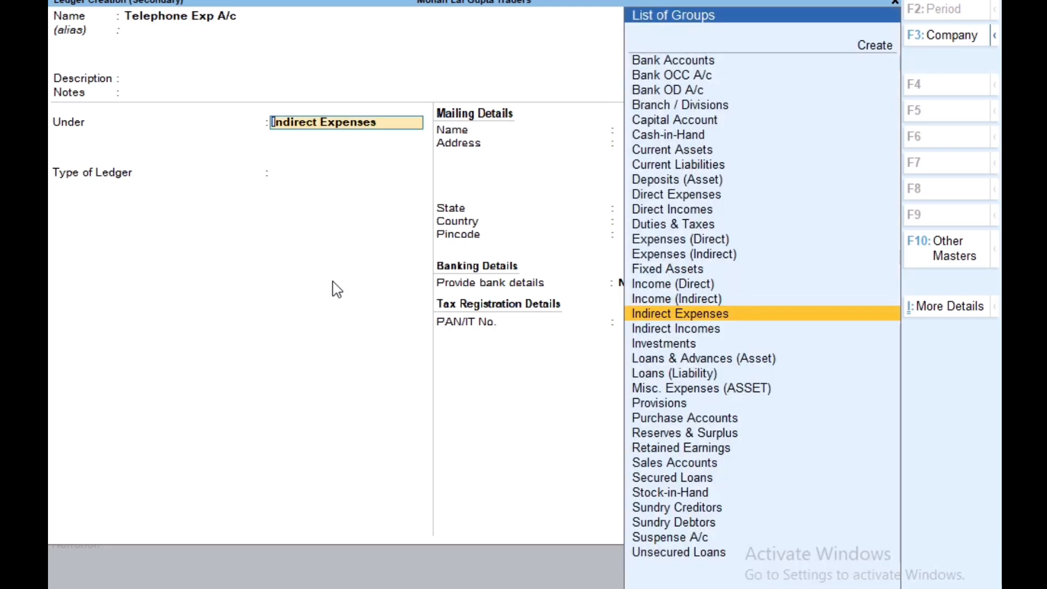
key(ctrl)
key(ctrl+a)
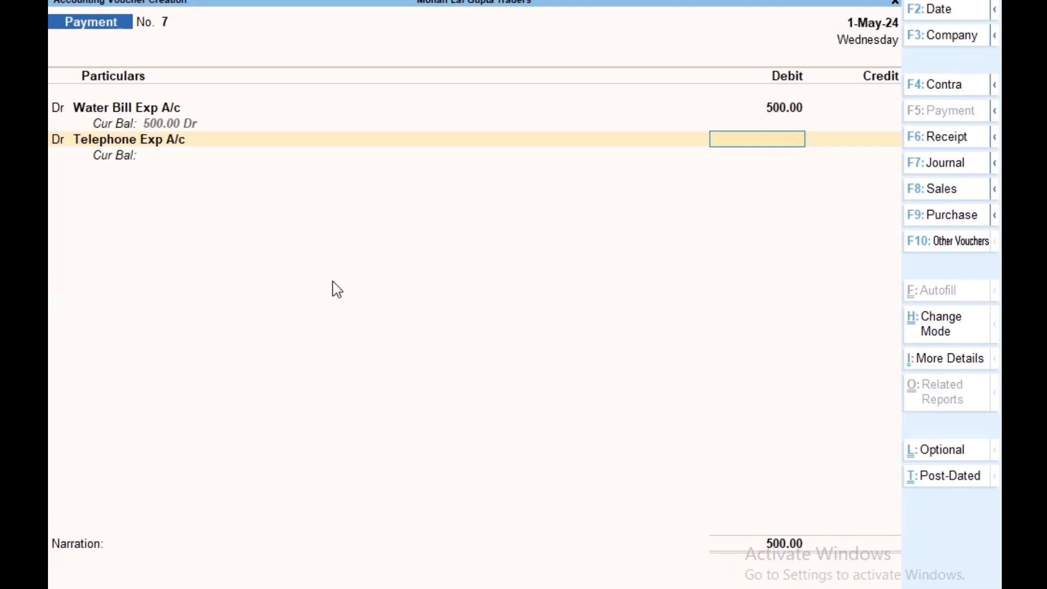
Debit Telephone Exp A/c with 1,000 and add a third Dr line, checking the third payment in the Word document.
text(1,000)
key(Return)
text(dr)
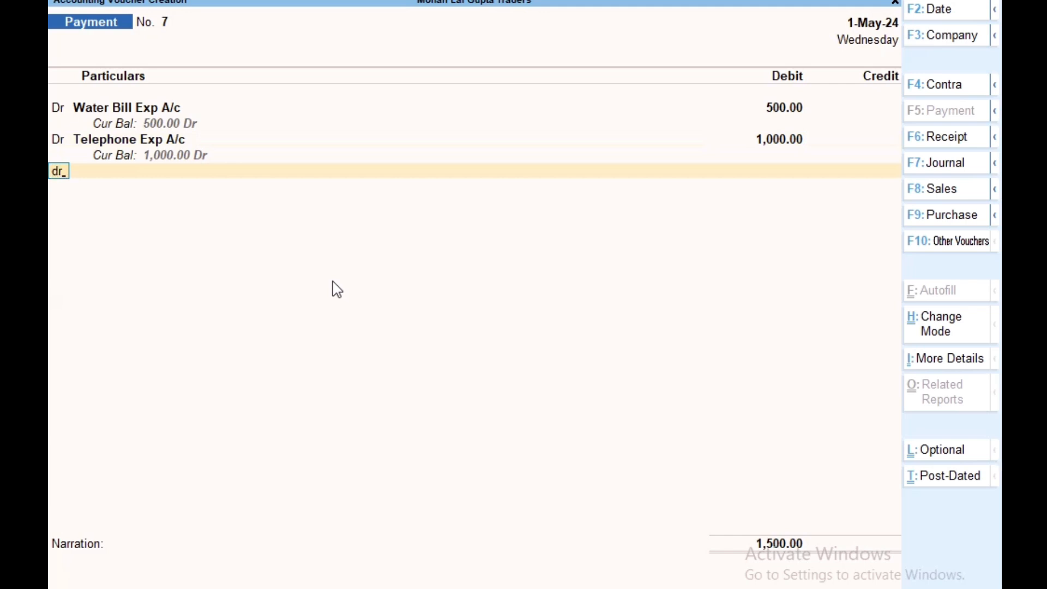
key(Return)
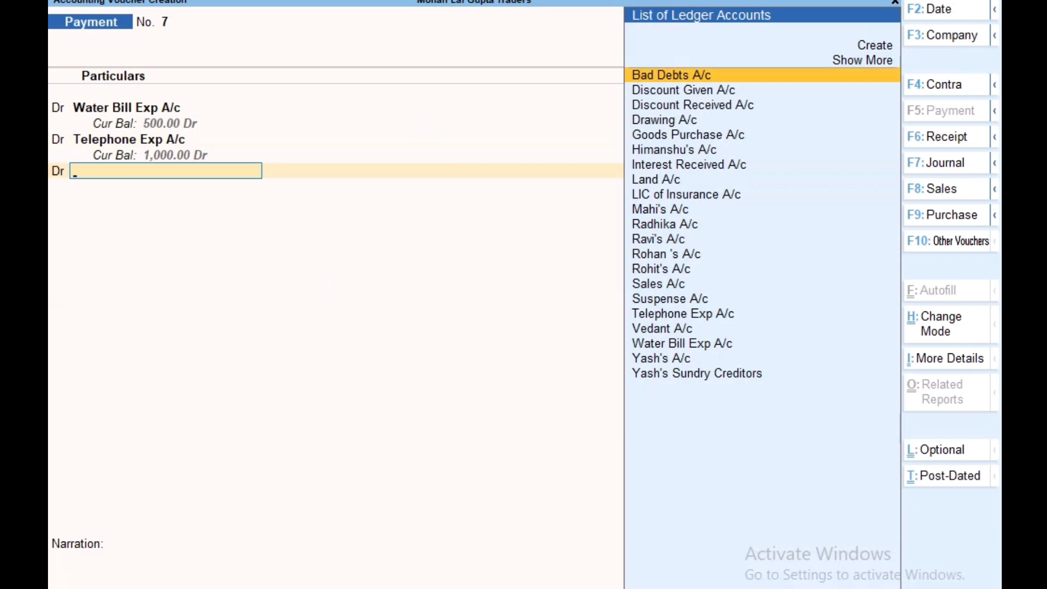
click(498, 579)
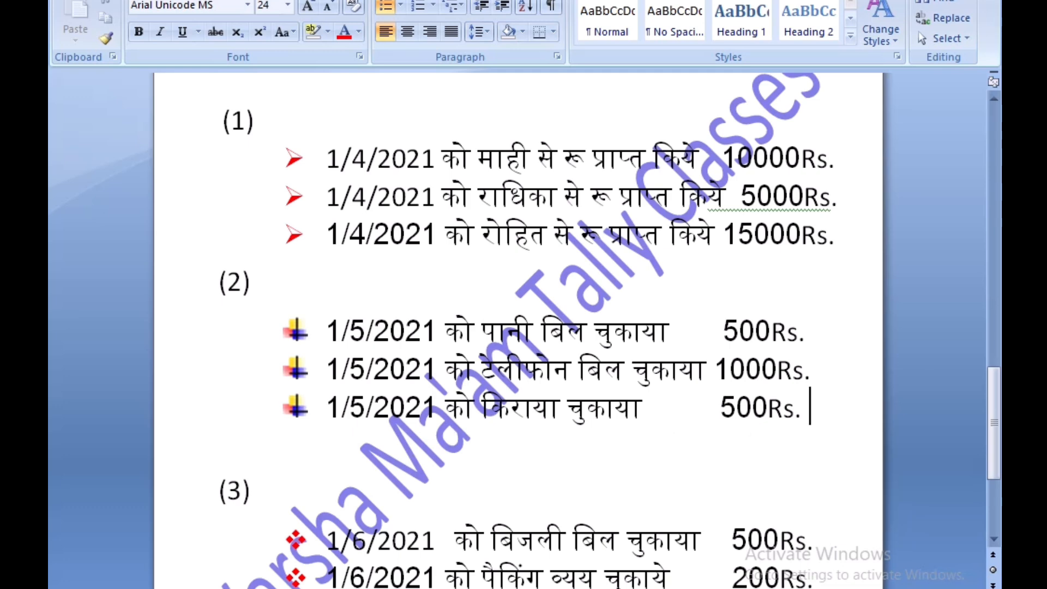
Create the ledger Rent A/c under the Indirect Expenses group from the payment voucher's third Dr line.
key(alt+Tab)
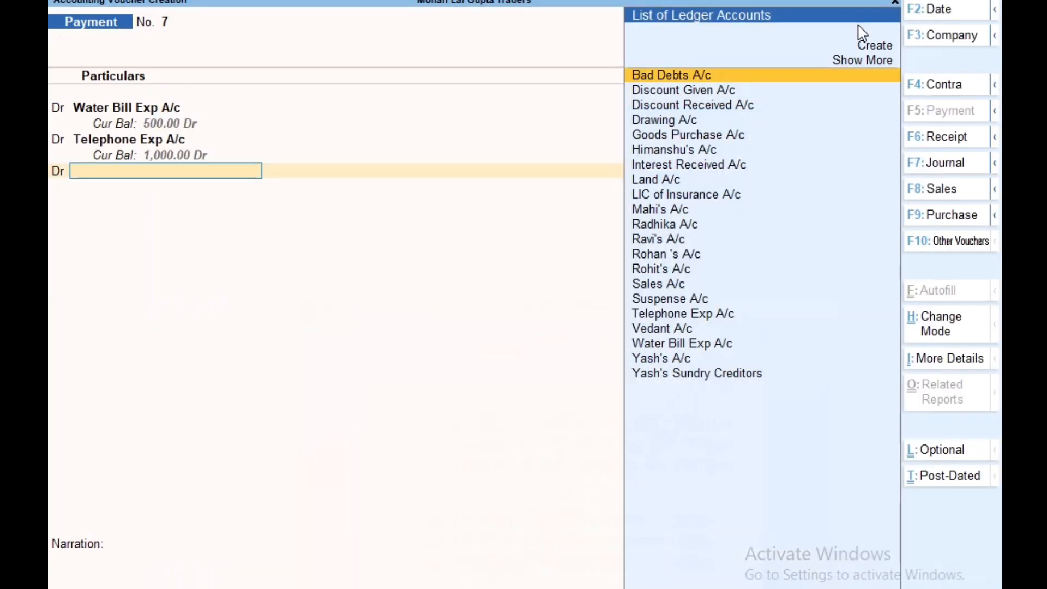
key(Up)
key(Up)
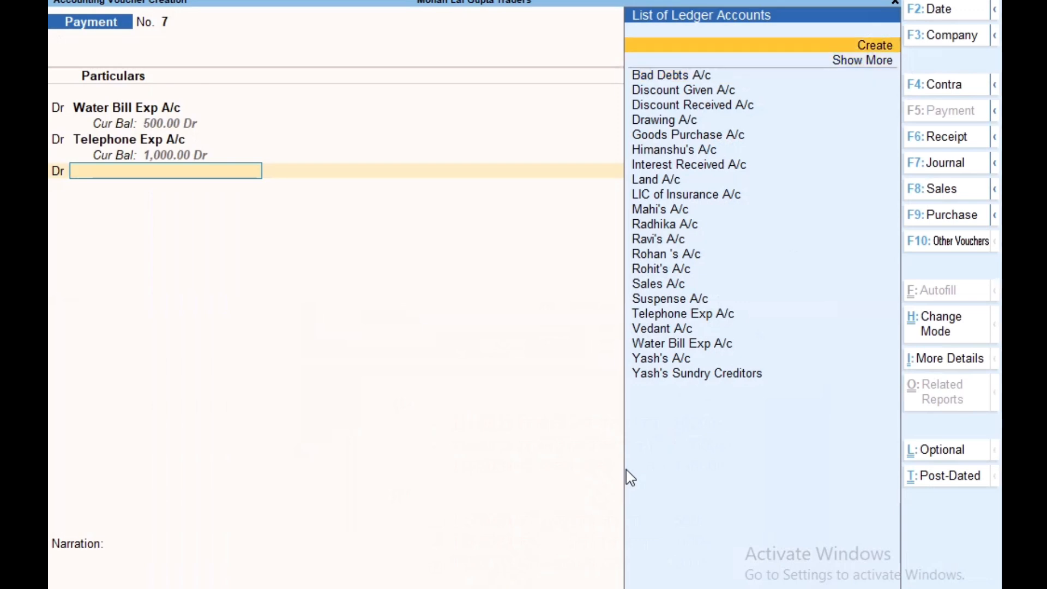
key(Return)
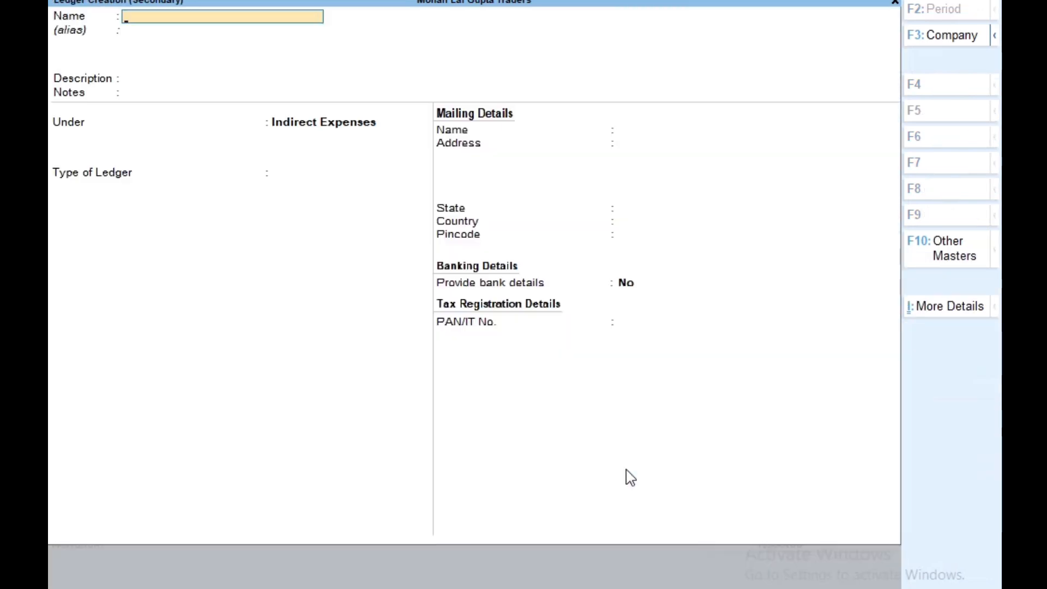
text(Ran)
key(BackSpace)
text(ent A/c)
key(Return)
key(Return)
key(Return)
key(Return)
key(ctrl)
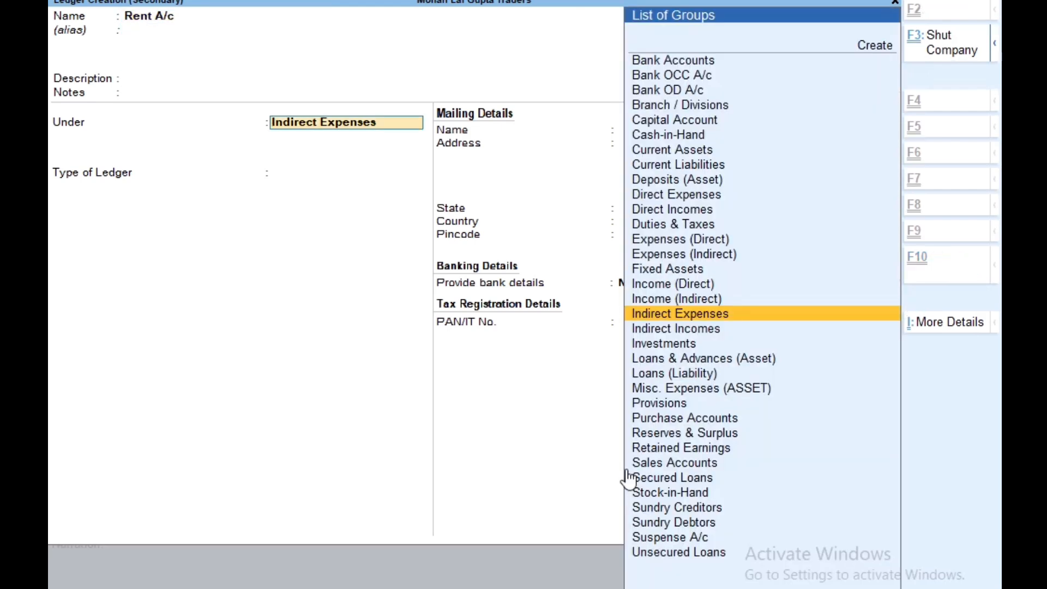
key(ctrl+a)
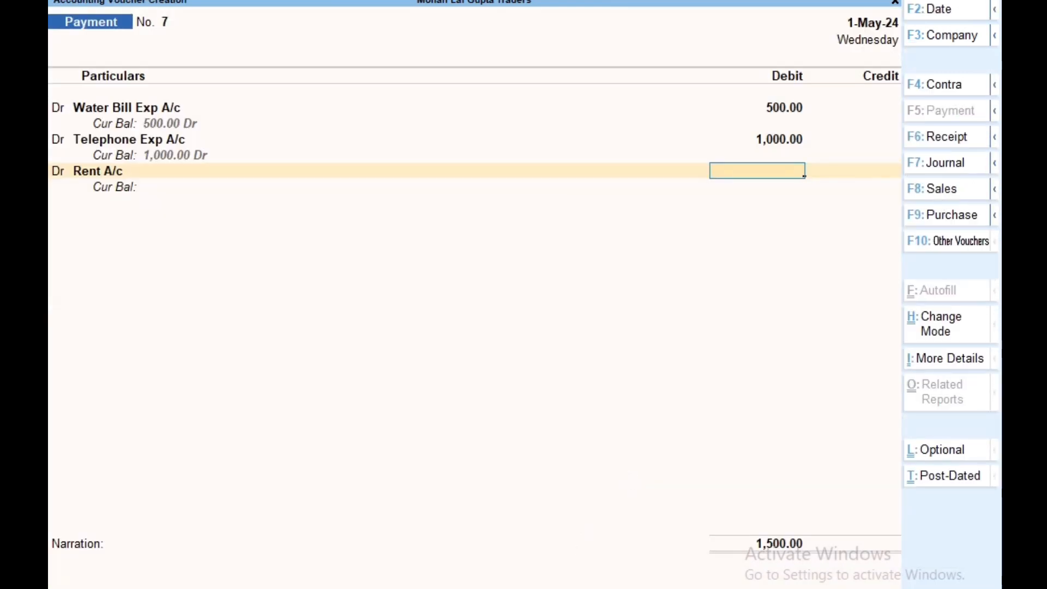
Check the rent amount in the Word document and debit Rent A/c with 500 in the payment voucher.
key(alt+Tab)
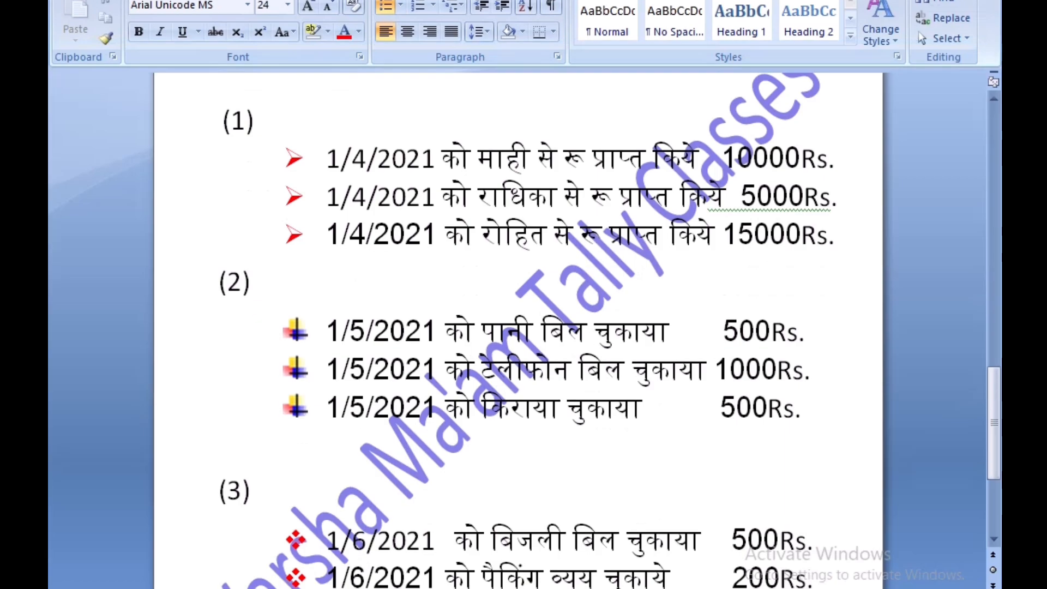
key(alt+Tab)
text(5)
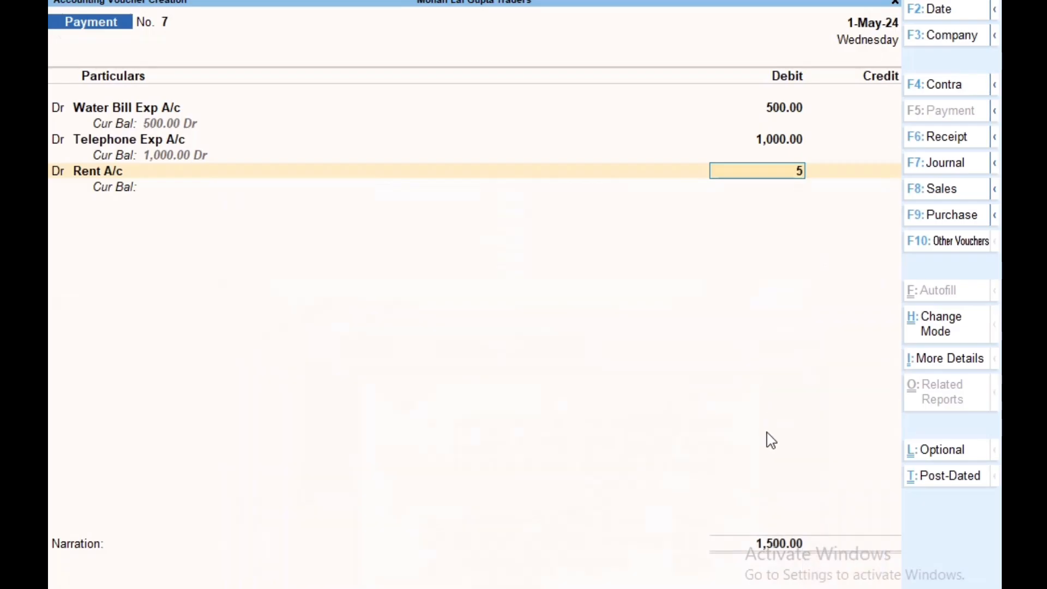
text(00)
key(Return)
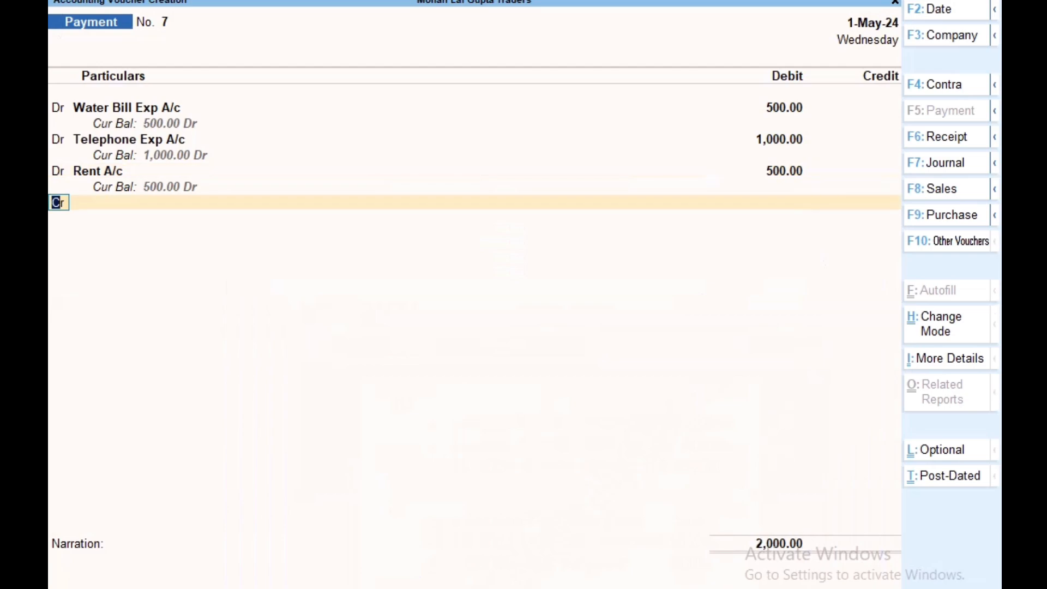
Recheck the 1/5 payments in the Word document and credit Cash with 2,000 in the payment voucher.
key(alt+Tab)
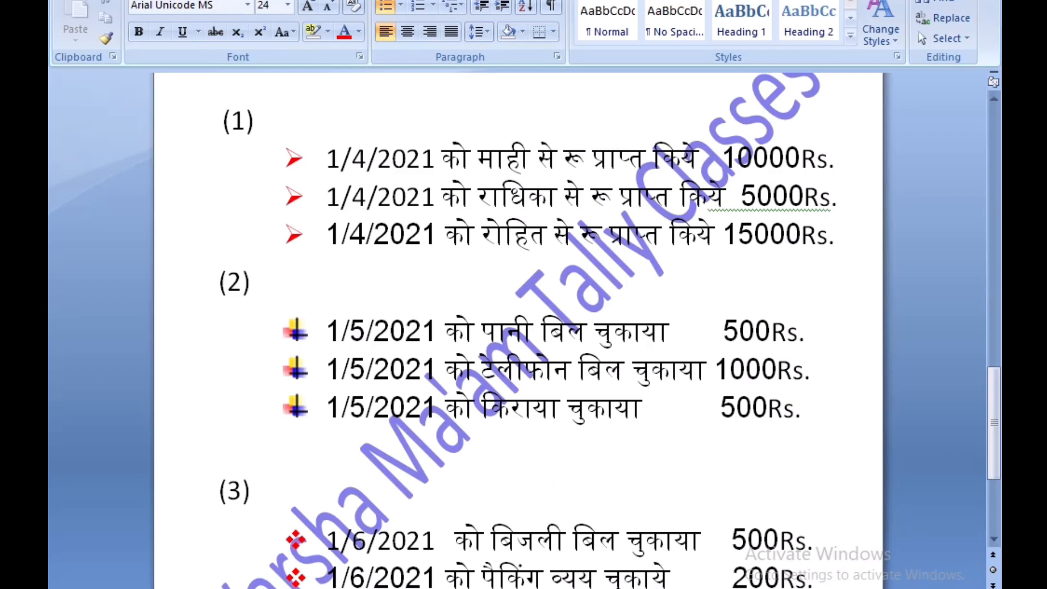
key(alt+Tab)
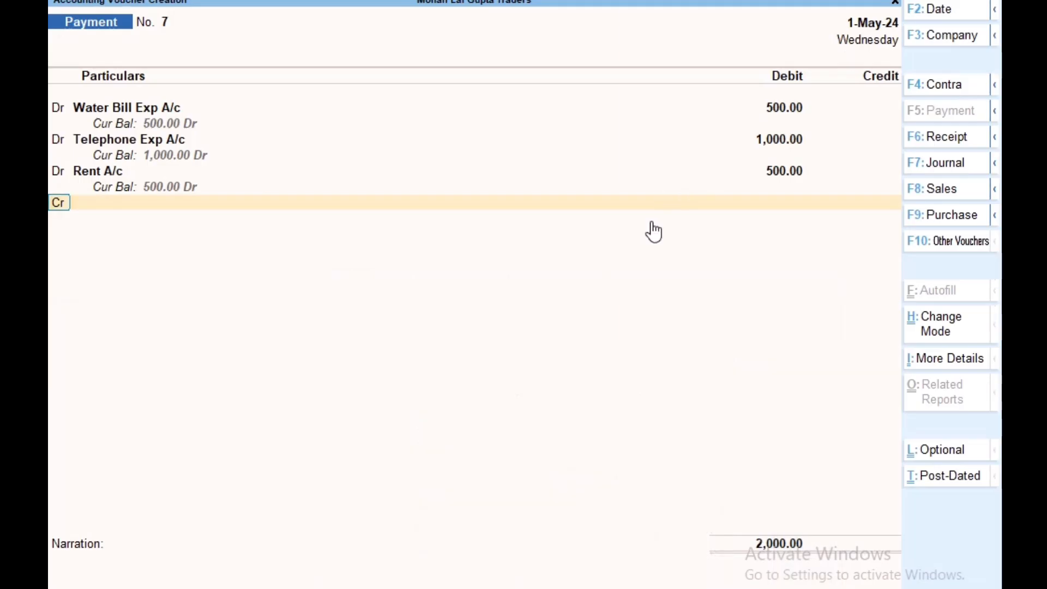
key(Return)
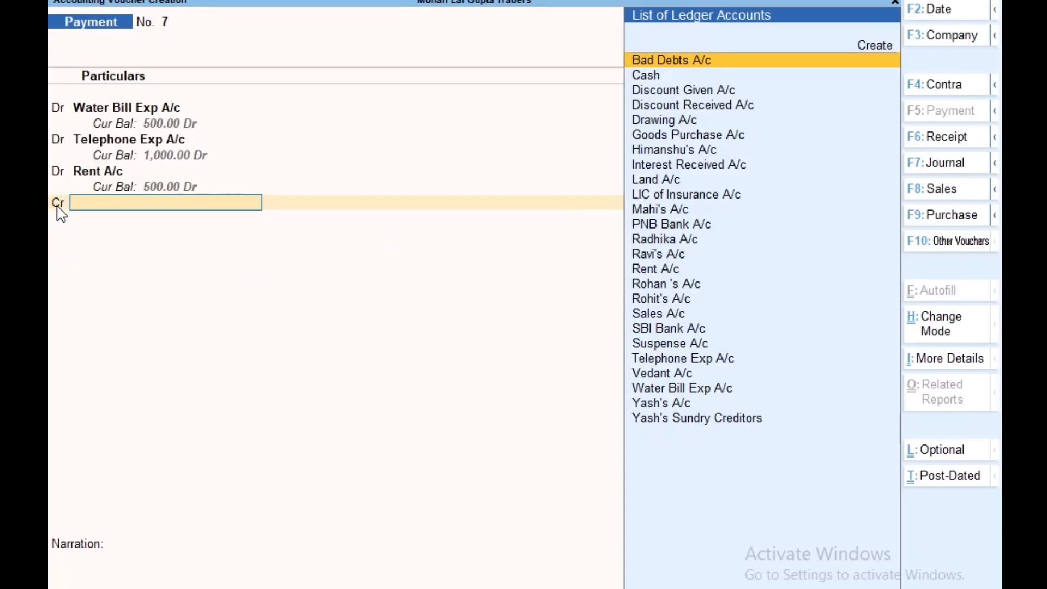
key(Down)
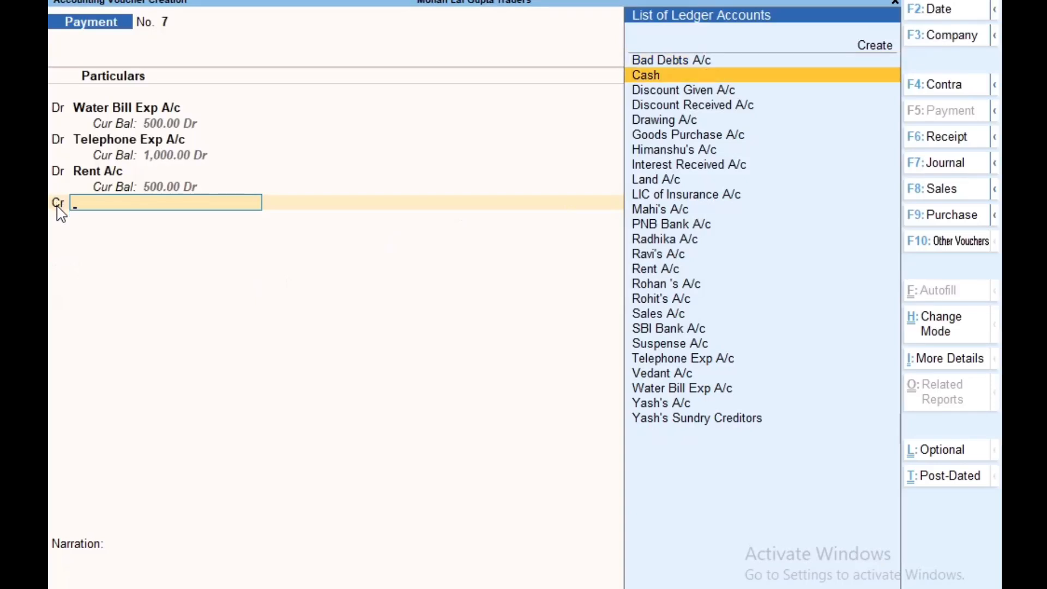
key(Return)
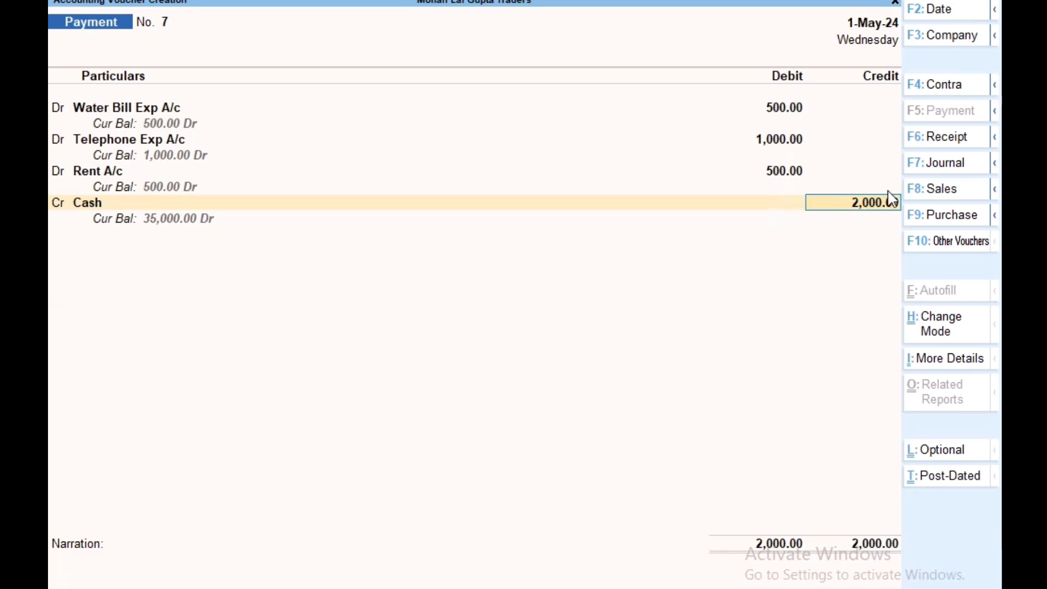
key(Return)
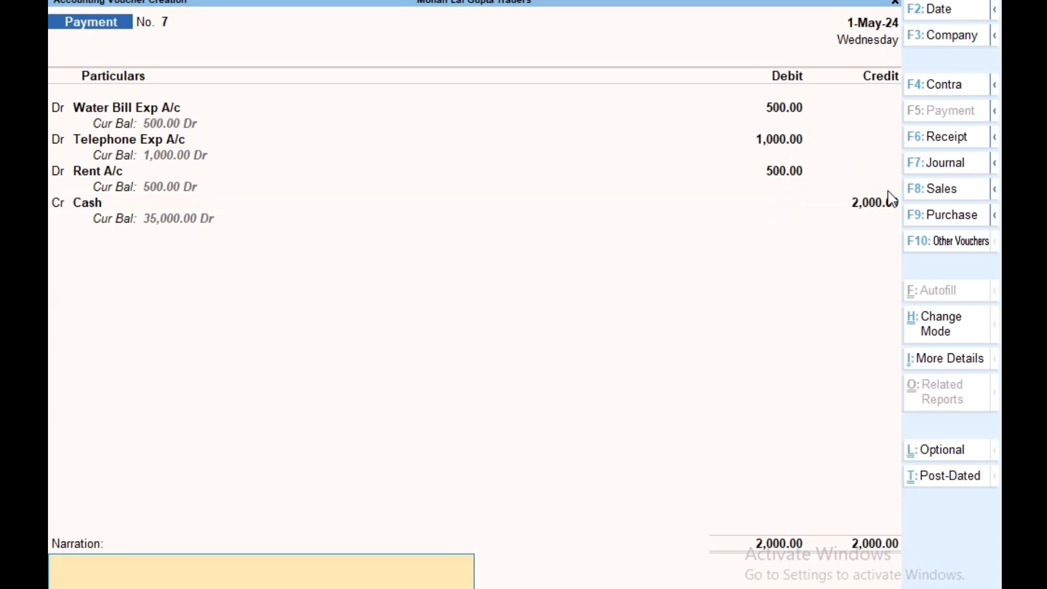
Enter the narration "Being expenses paid in cash" and save the payment voucher.
text(Being expenses pai)
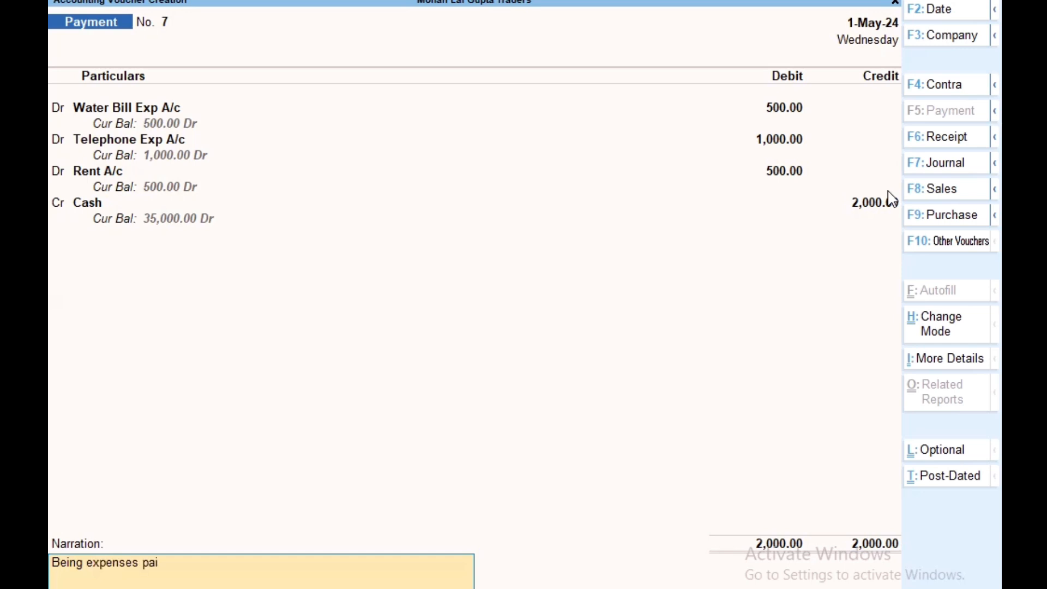
text(d in cash)
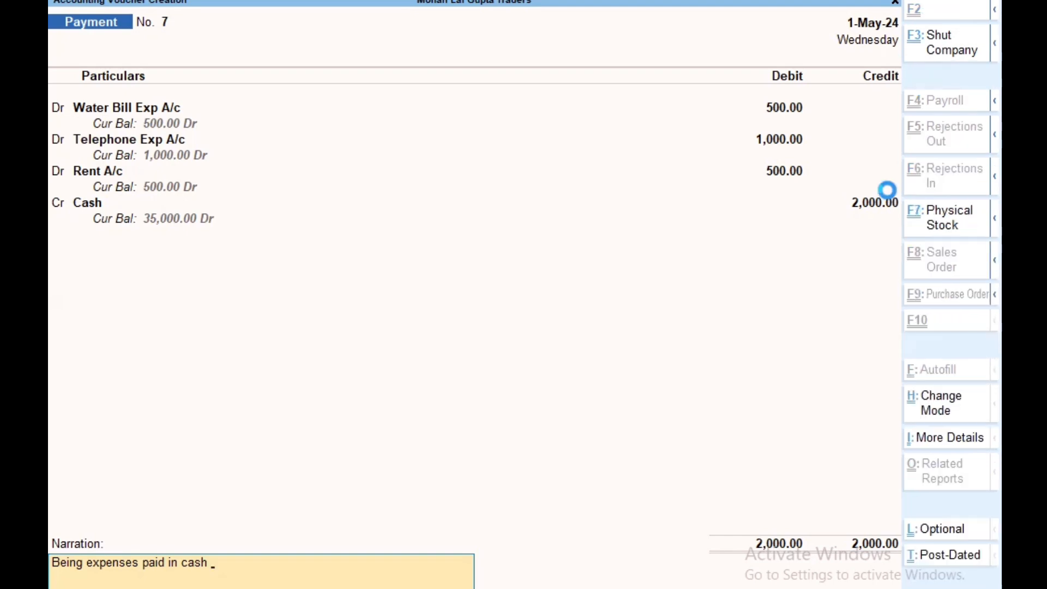
key(ctrl+a)
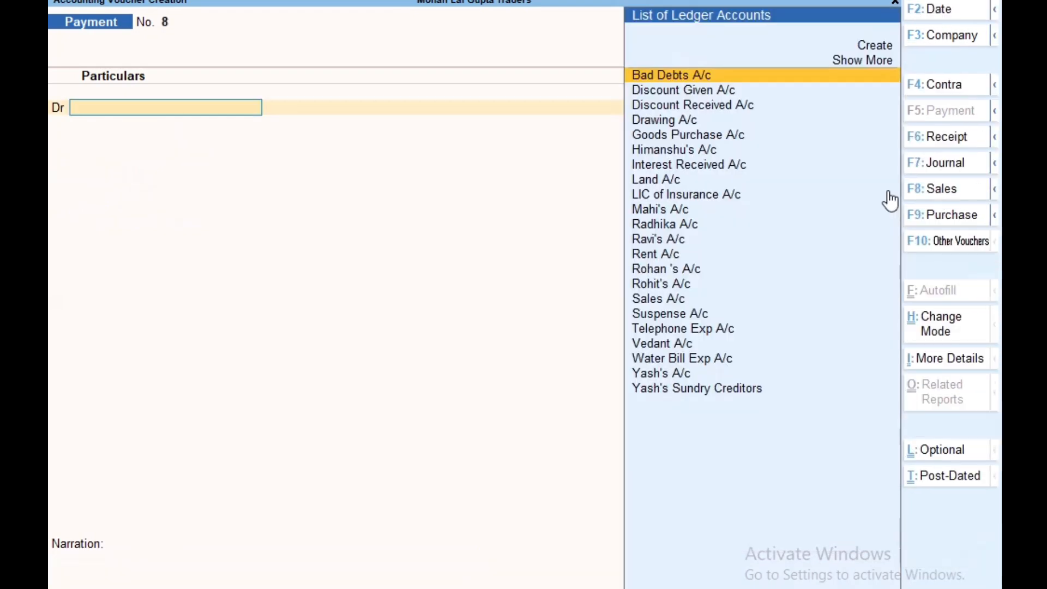
Check the 1/6 payments in the Word document and create the ledger Electricity Bil Exp A/c under Indirect Expenses.
click(526, 588)
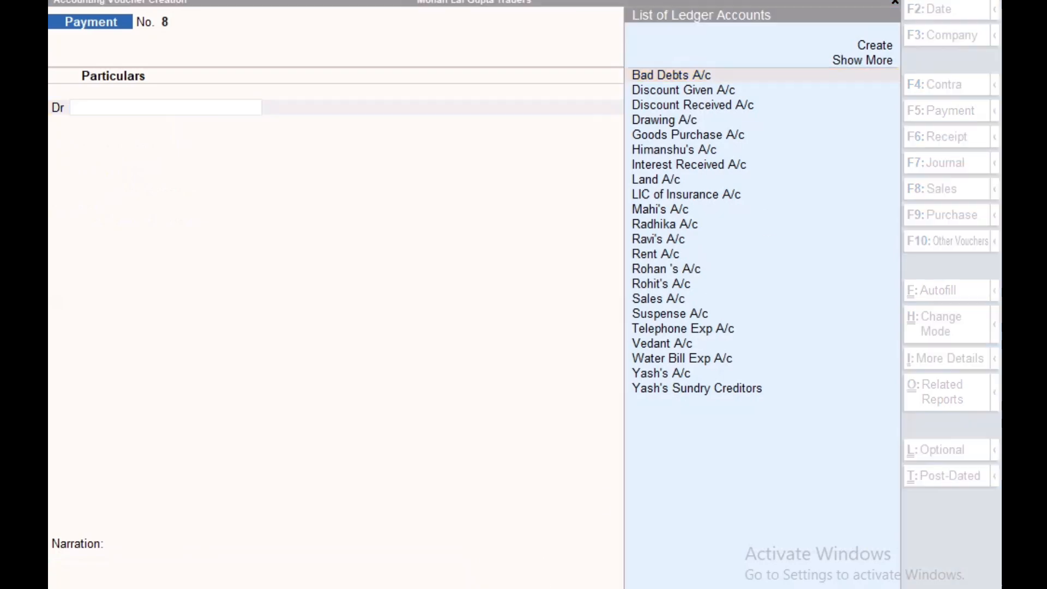
scroll(563, 469, down, 3)
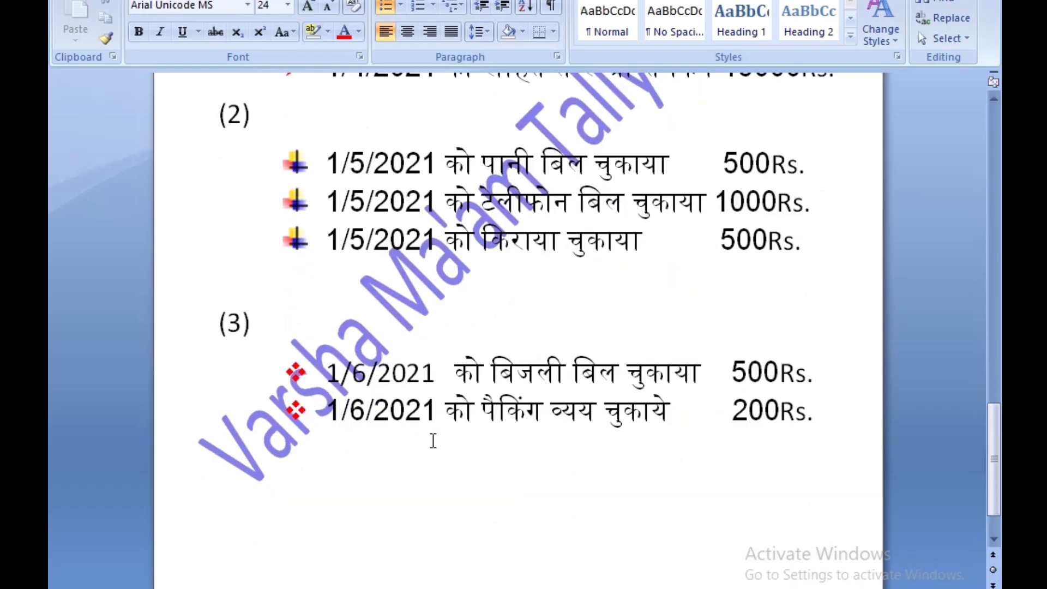
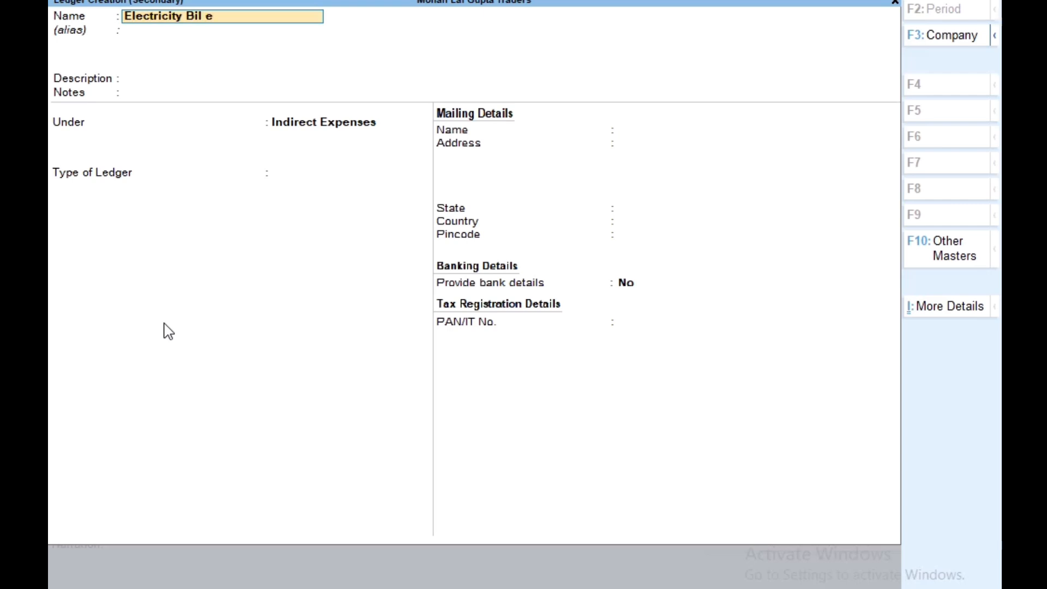
key(Return)
key(Return)
key(Return)
key(Return)
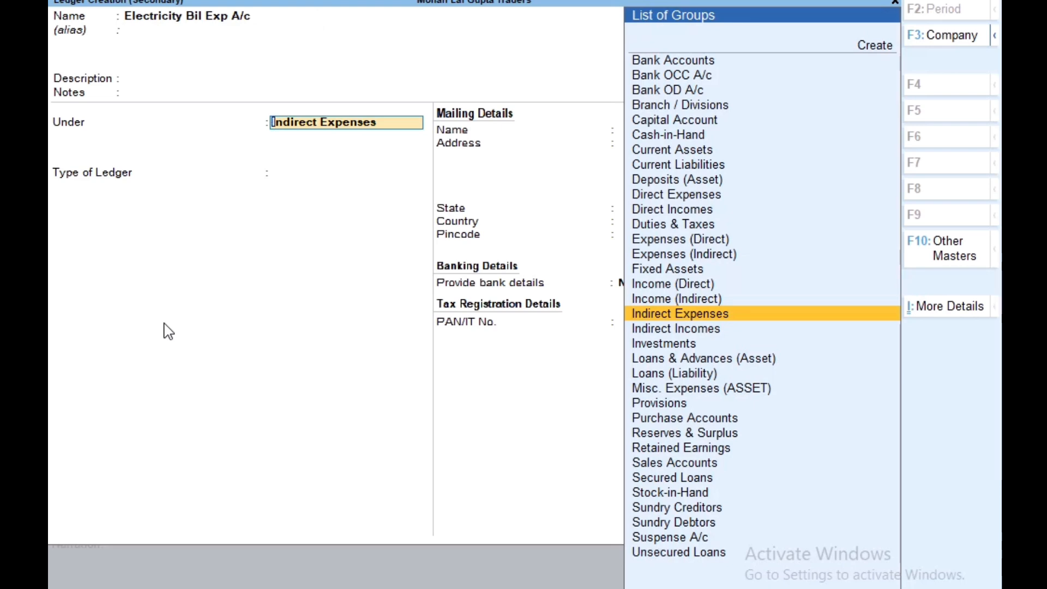
key(ctrl)
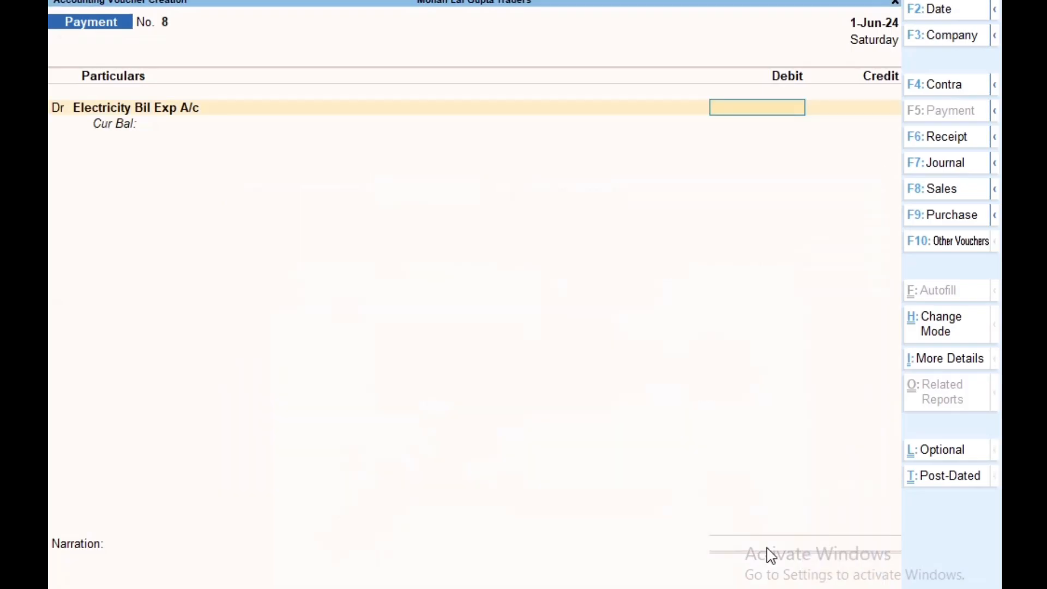
Debit Electricity Bil Exp A/c with 500 and add a second Dr line to the 1-Jun payment voucher.
text(500)
key(Return)
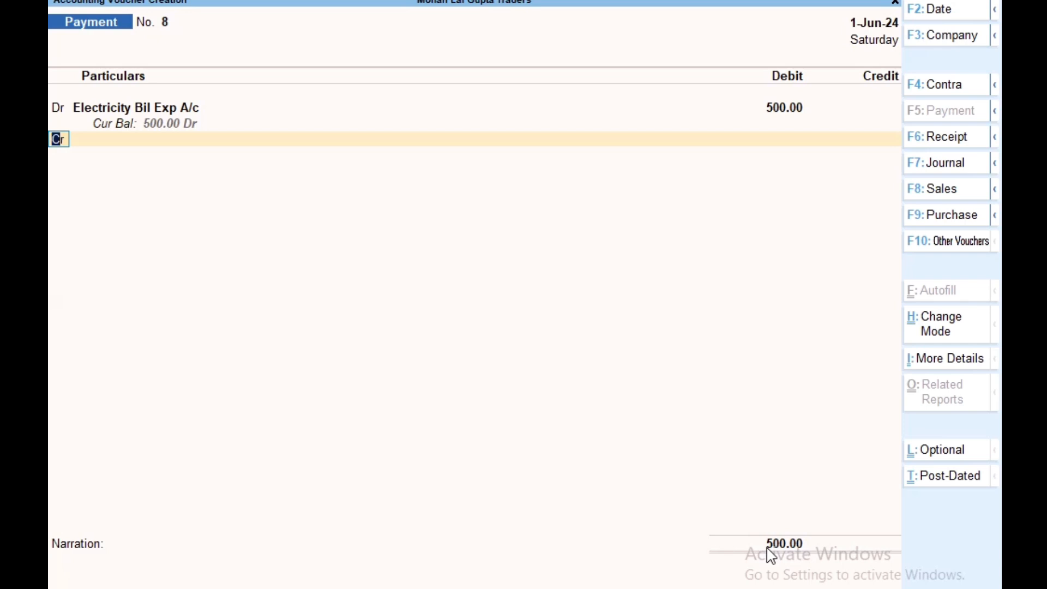
text(dr)
key(Return)
Create the ledger Packing Exp A/c under the Direct Expenses group for the payment's second Dr line.
key(Up)
key(Up)
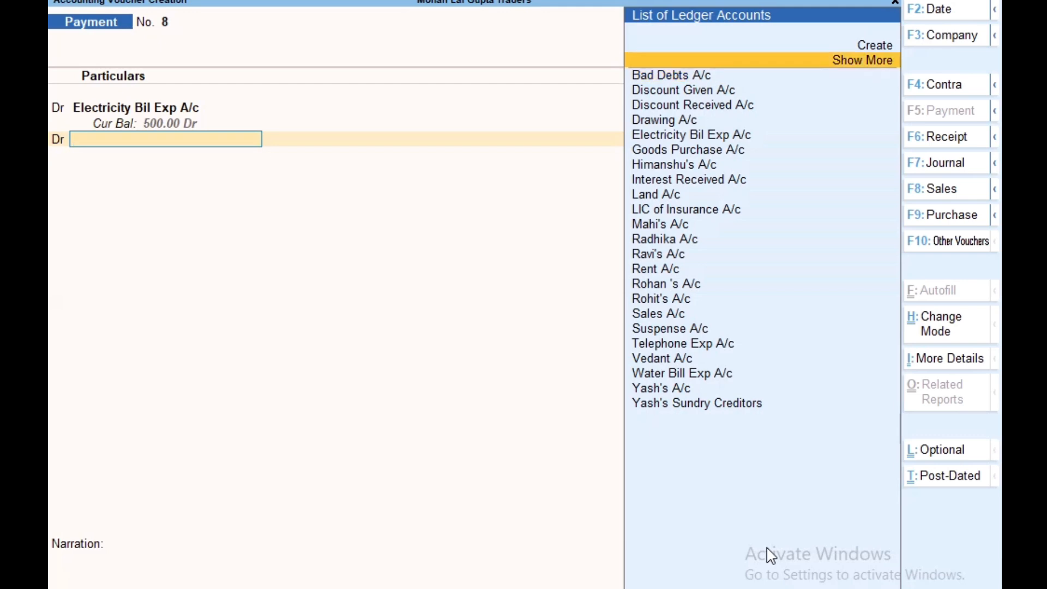
key(Return)
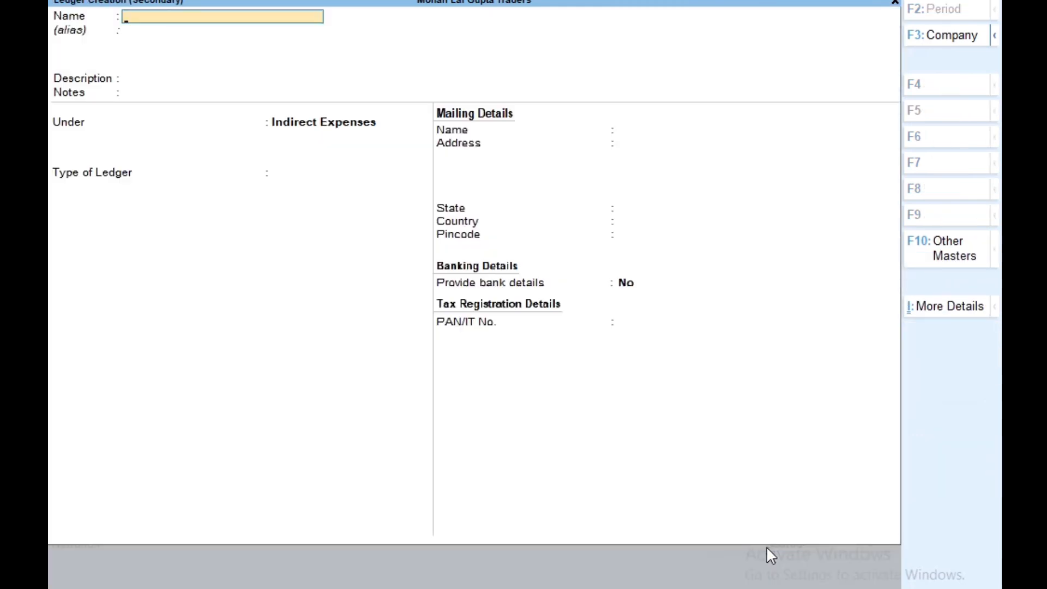
text(Pach)
key(BackSpace)
text(king e)
key(BackSpace)
text(Exp)
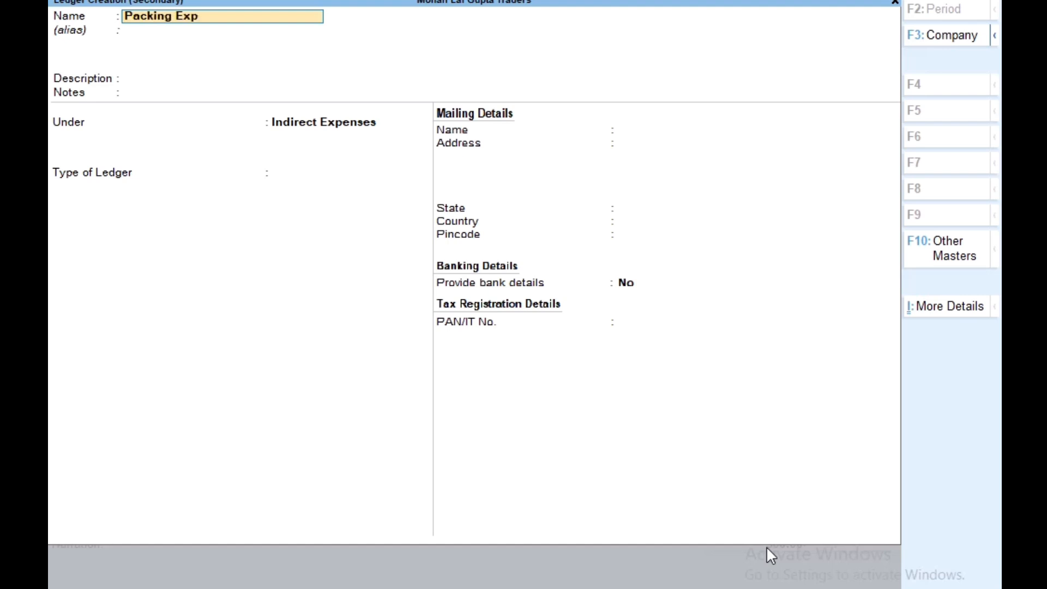
text( A/c)
key(Return)
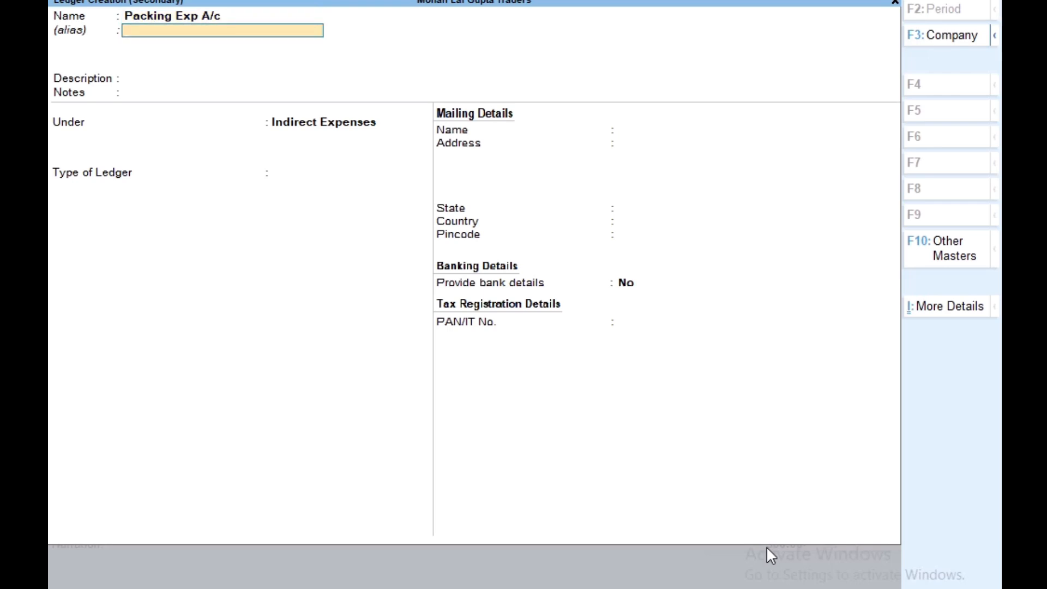
key(Return)
key(Return)
key(Return)
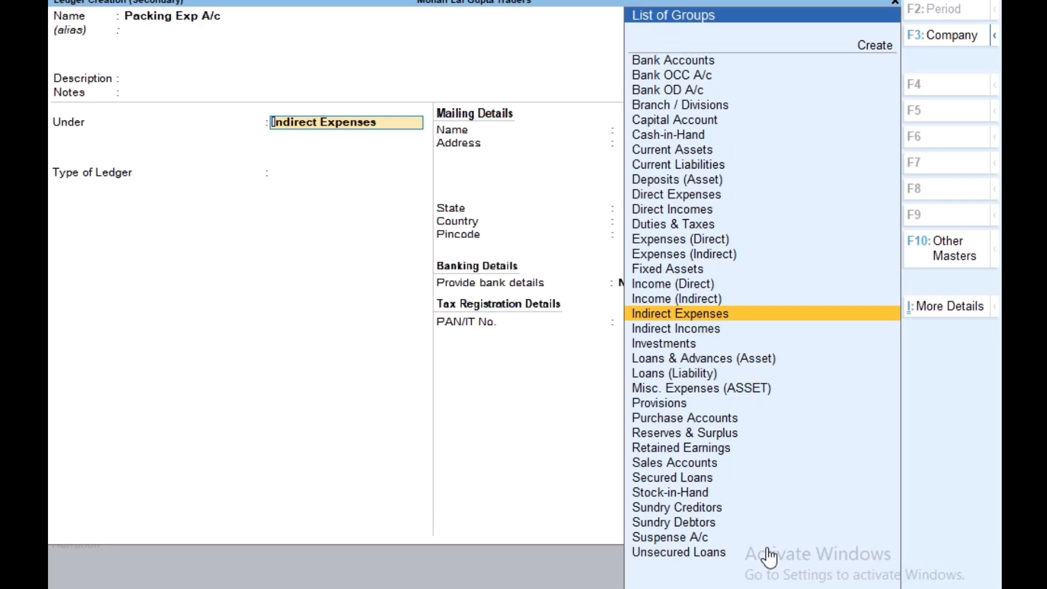
text(Di)
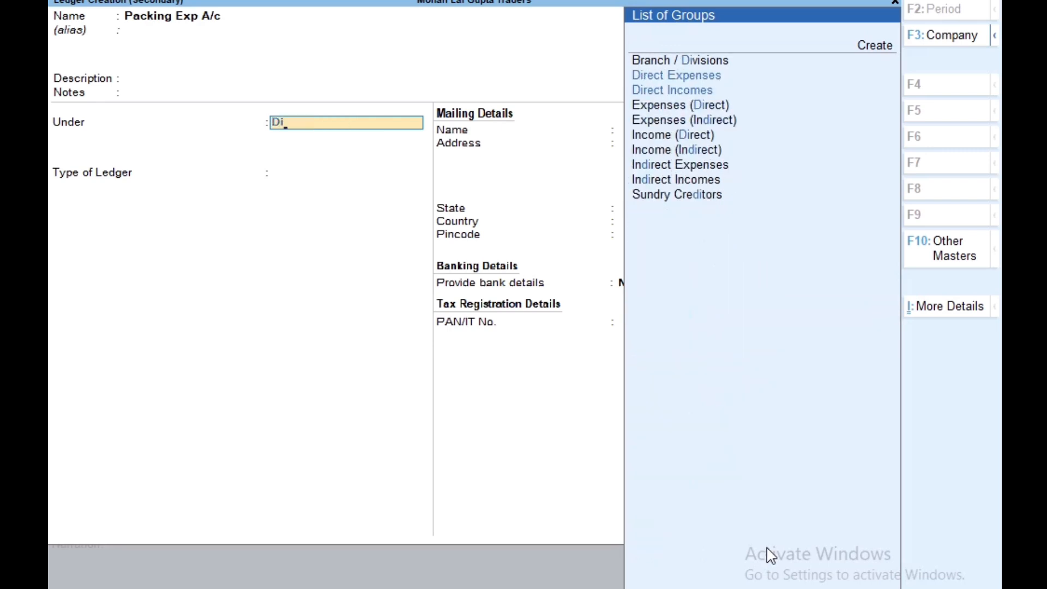
key(Return)
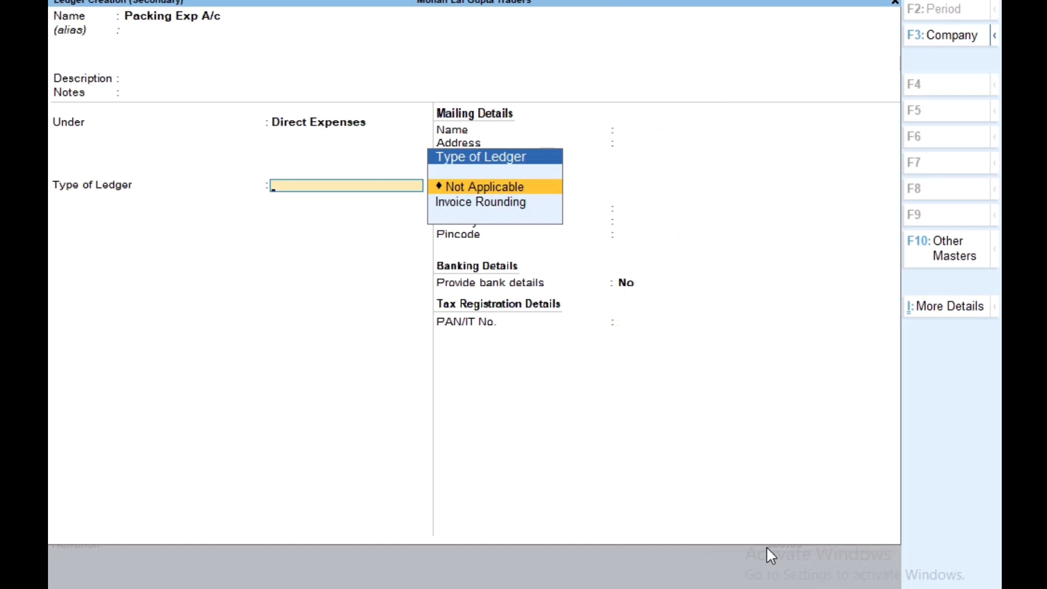
key(alt)
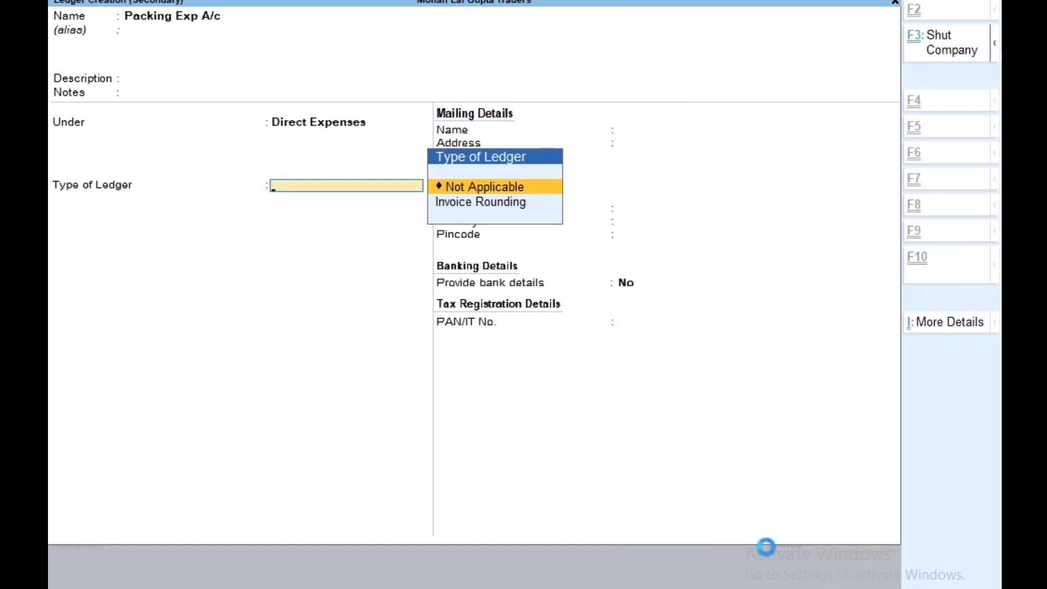
key(ctrl+a)
Debit Packing Exp A/c with 200 and credit PNB Bank A/c with 700 in the 1-Jun payment voucher.
text(200)
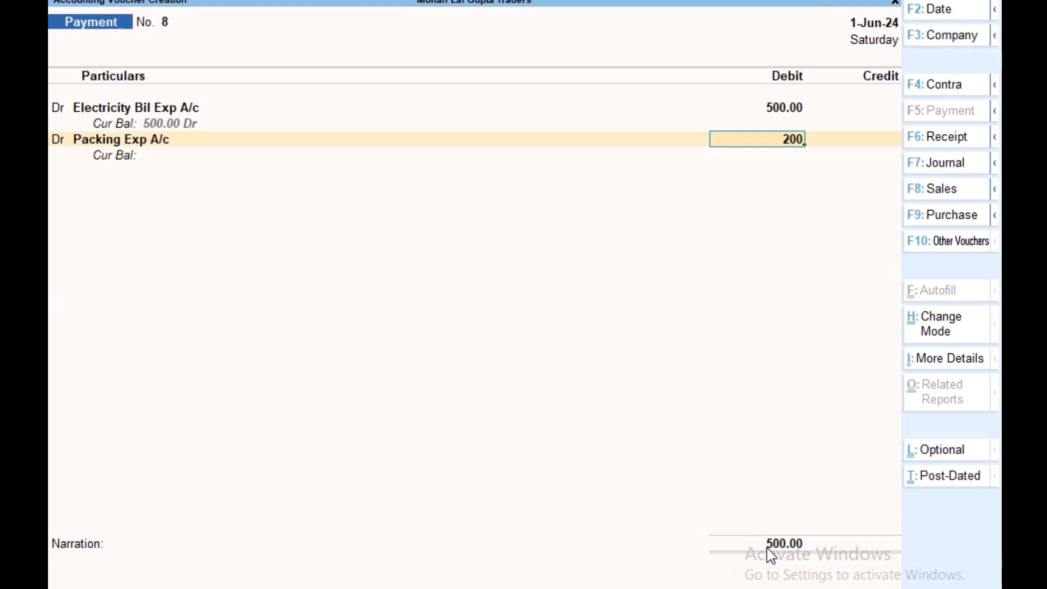
key(Return)
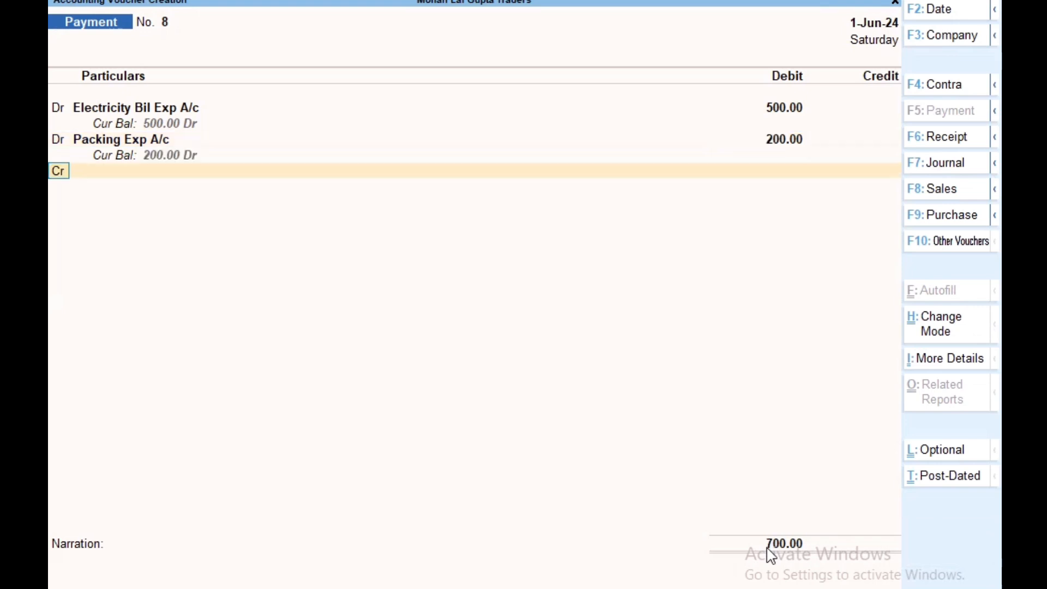
key(Return)
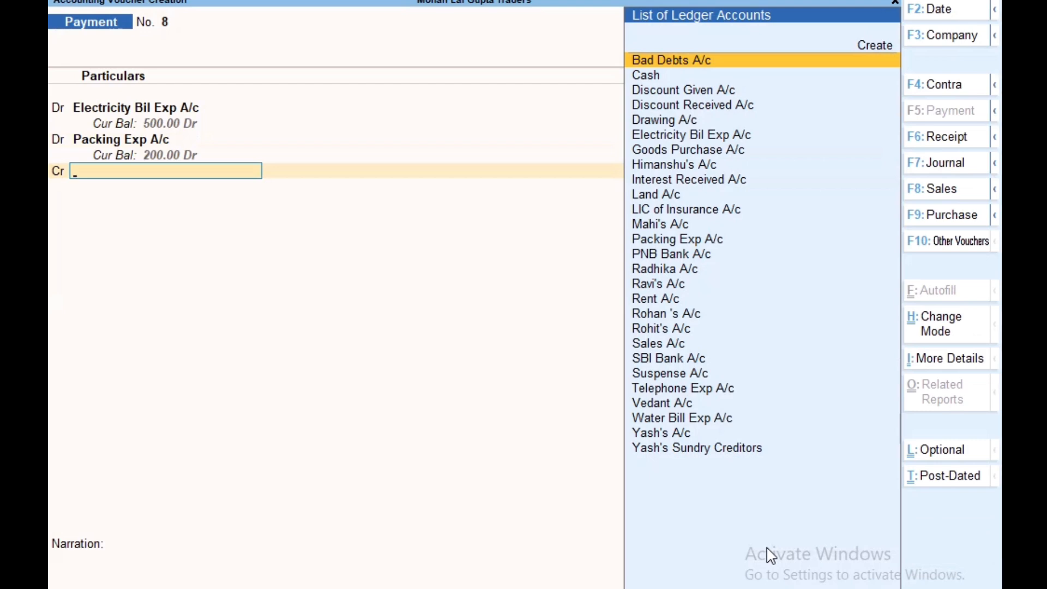
key(Down)
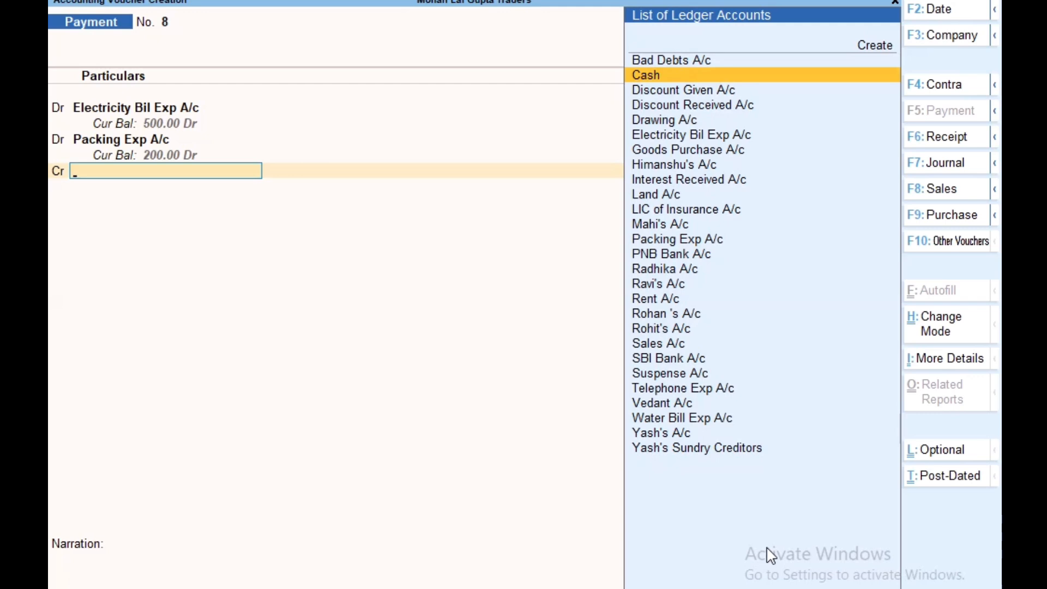
key(Down)
key(Down)
key(Down)
key(Down)
key(Down)
key(Down)
key(Down)
key(Down)
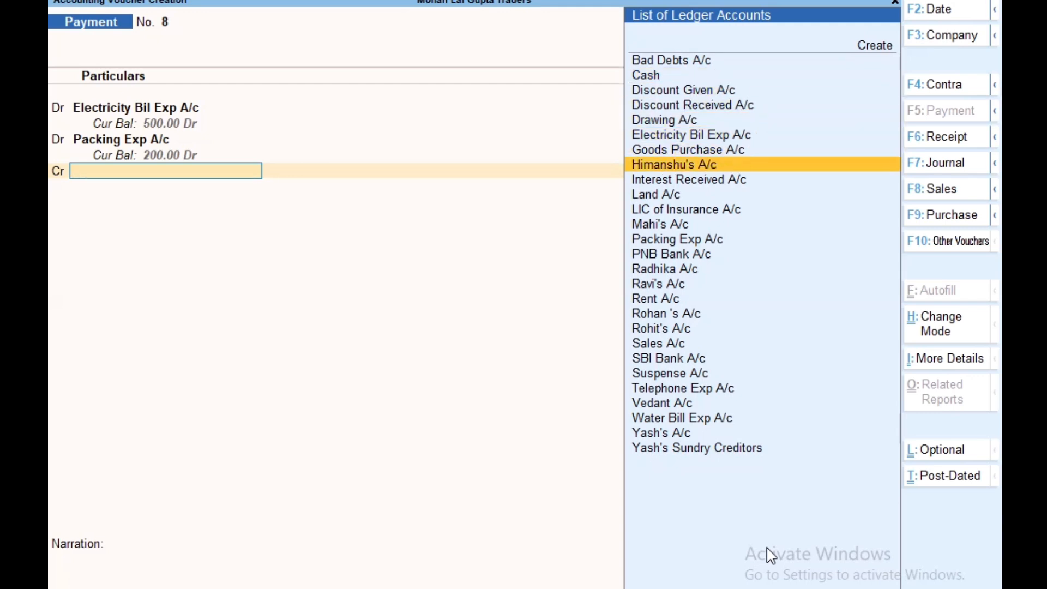
key(Down)
key(Down)
key(Down)
key(Down)
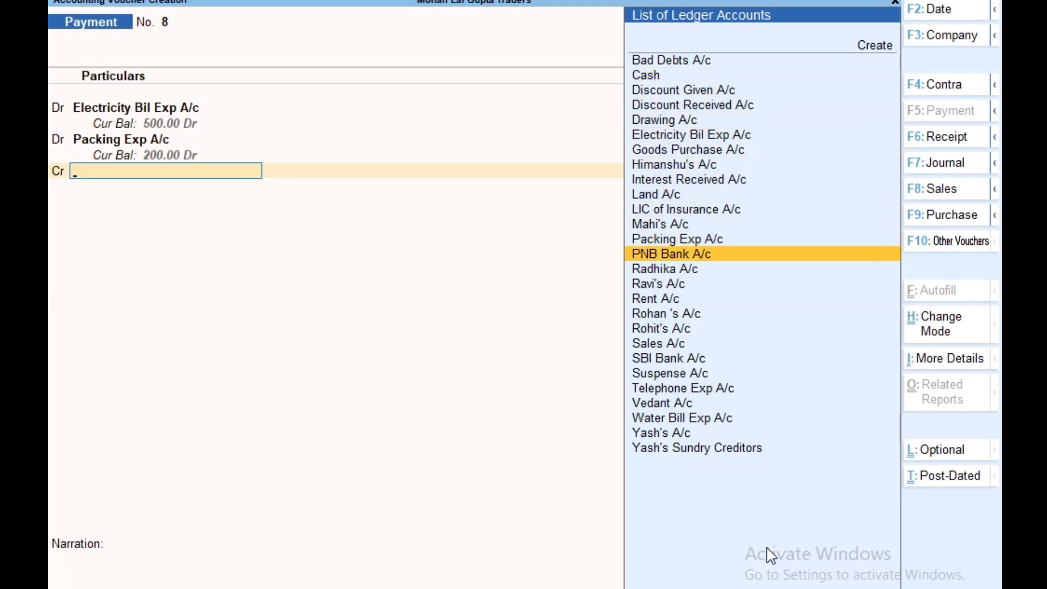
key(Return)
key(Return)
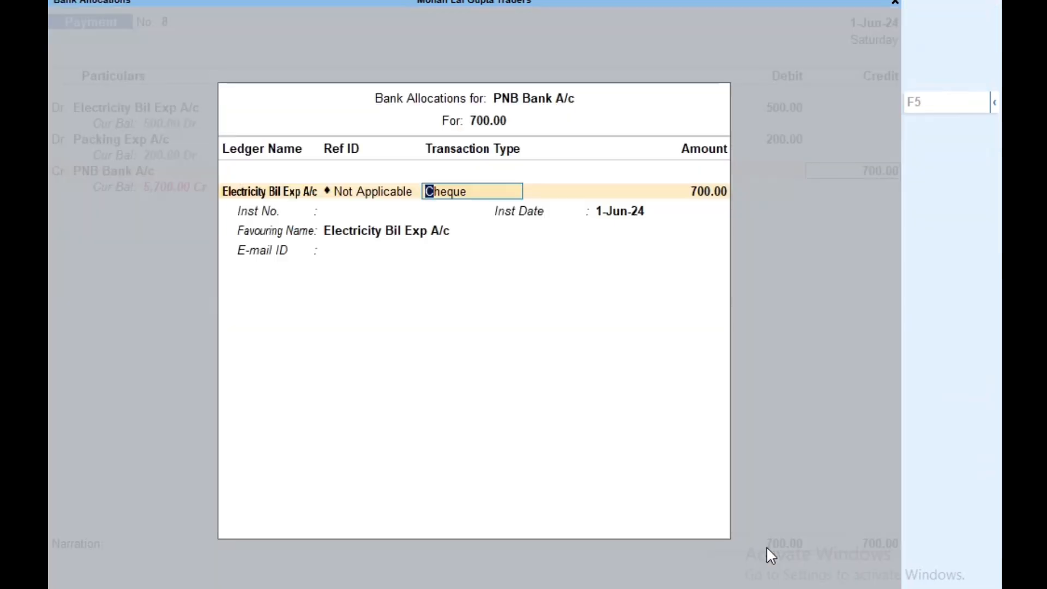
Accept the PNB Bank A/c allocation as a Cheque dated 1-Jun-24, leaving the instrument number and e-mail blank.
key(Return)
key(Return)
key(Return)
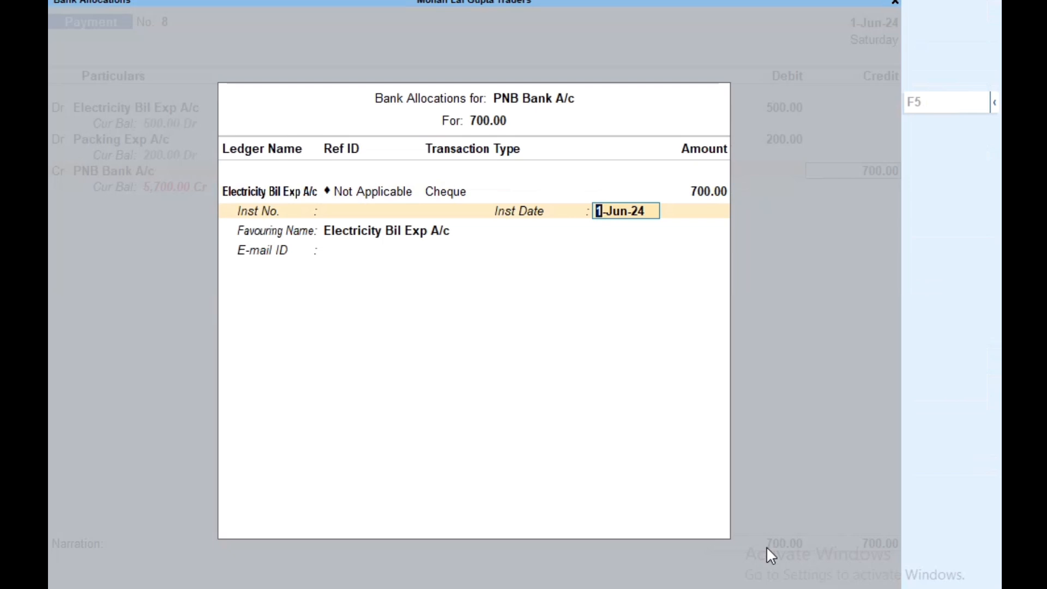
key(Return)
key(Return)
key(Return)
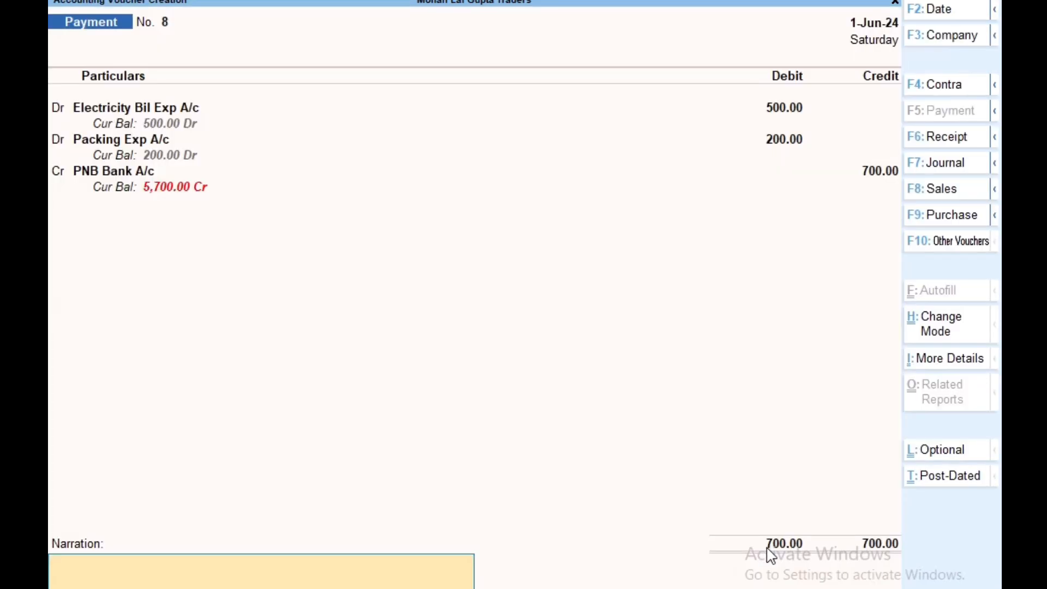
Enter the narration "Being expenses paid from PNB bank" and save the payment voucher.
text(Being expenses p)
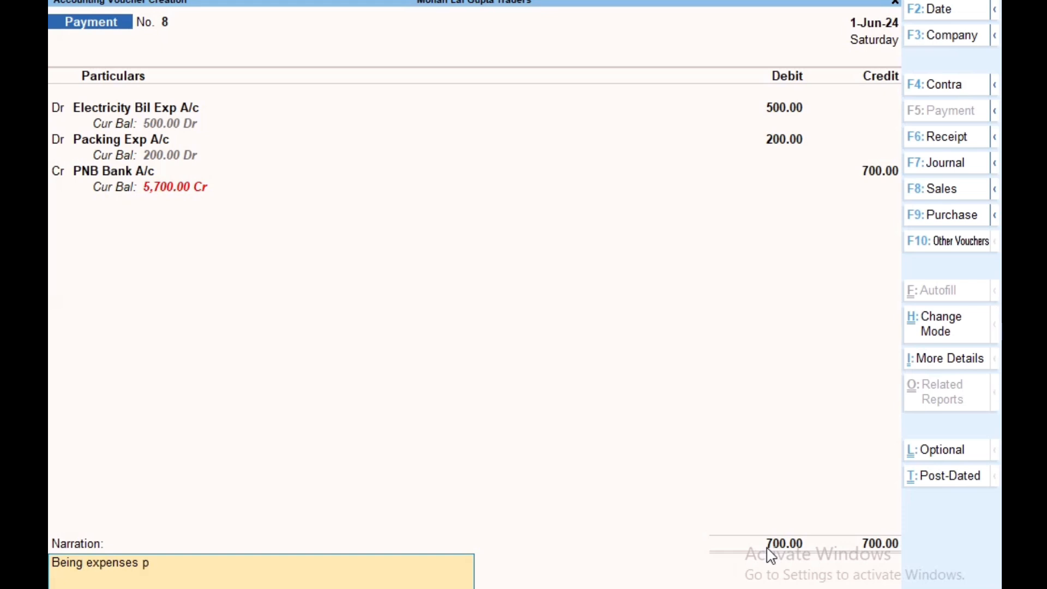
text(aid from PNB bank)
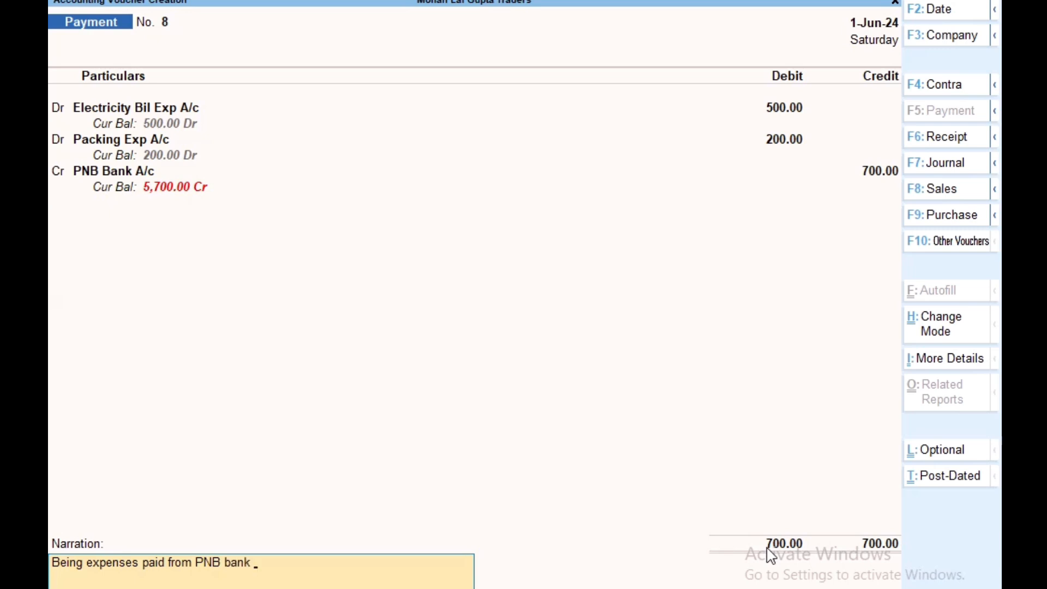
key(Return)
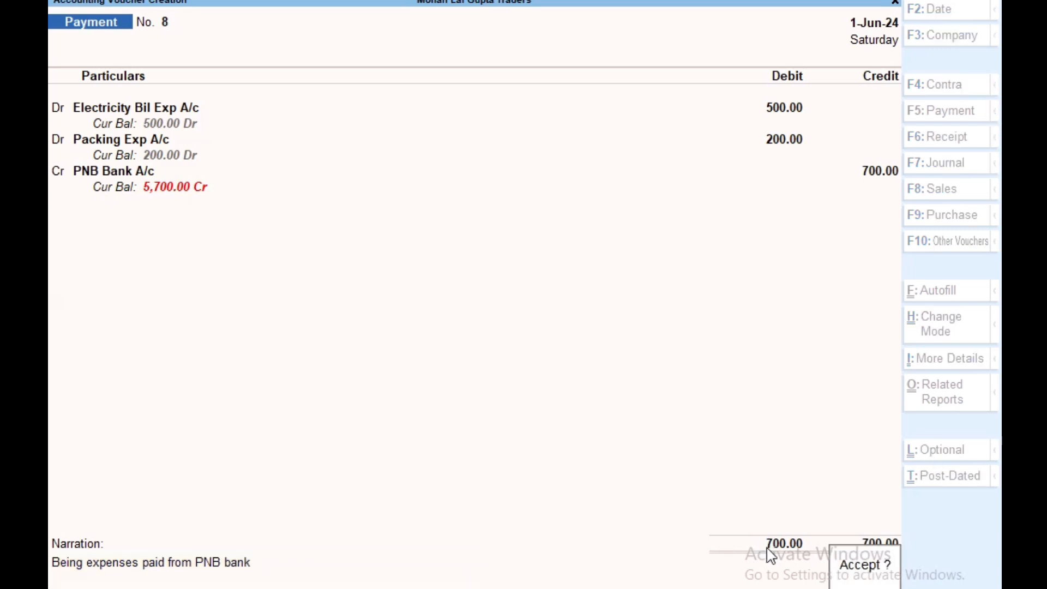
key(Return)
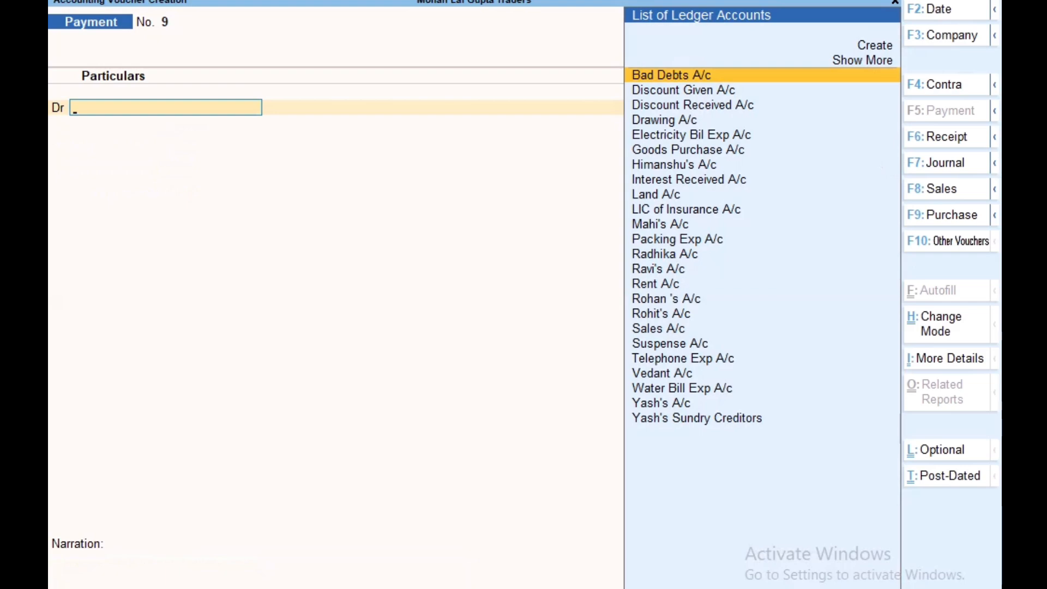
Review the transaction groups in the Word document, then return to Tally and open the Day Book report.
key(alt+Tab)
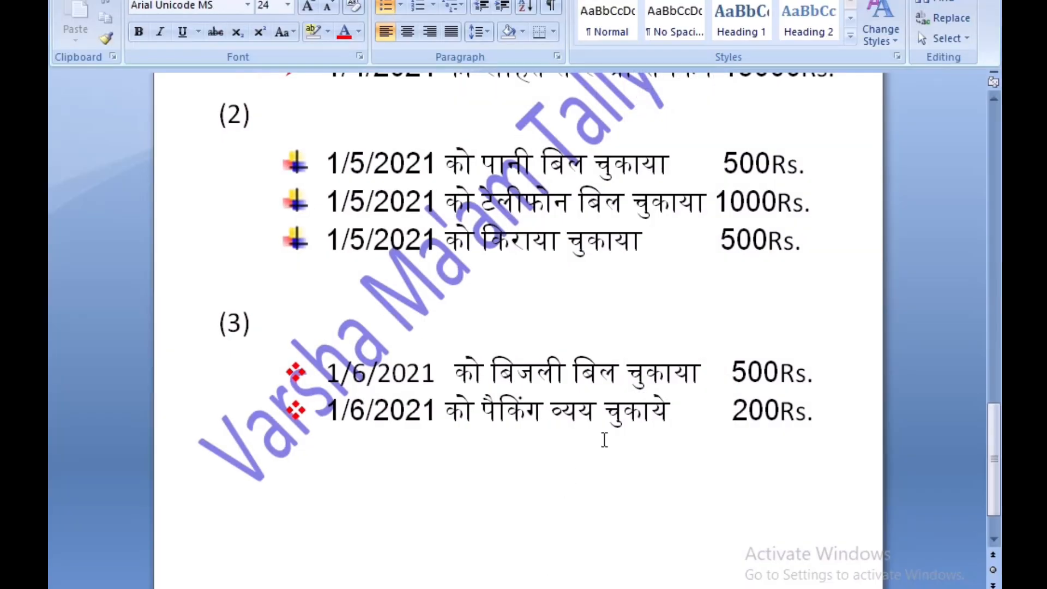
scroll(604, 439, up, 3)
scroll(603, 439, down, 5)
scroll(603, 439, up, 3)
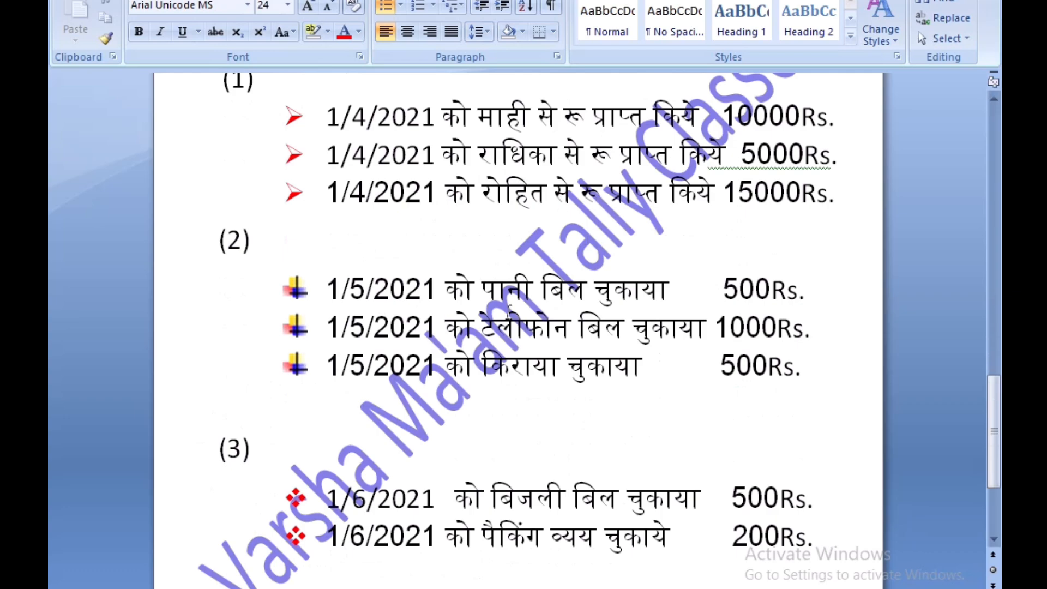
key(alt+Tab)
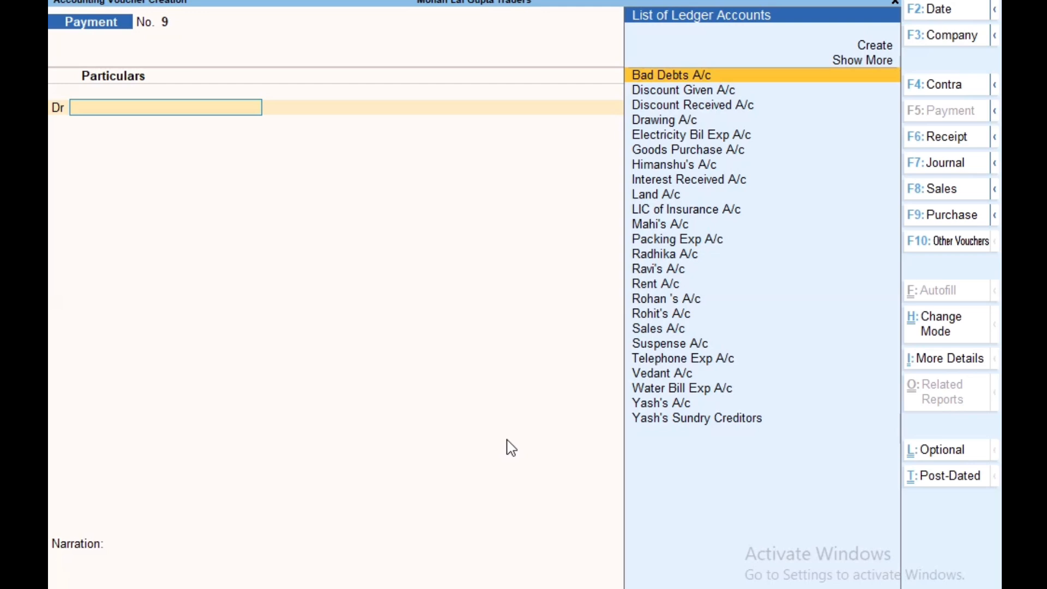
key(ctrl)
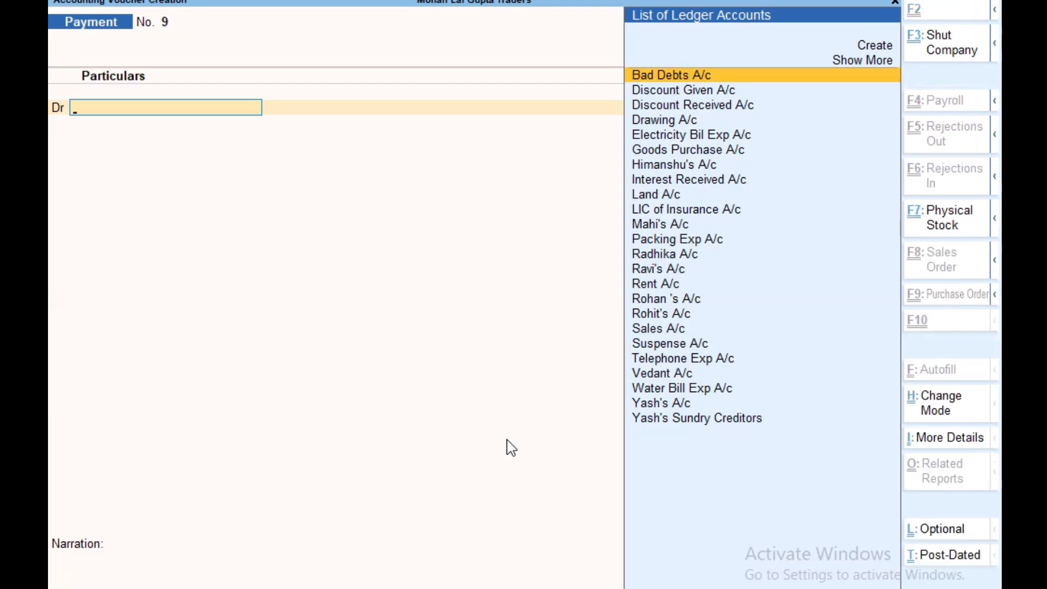
key(ctrl+g)
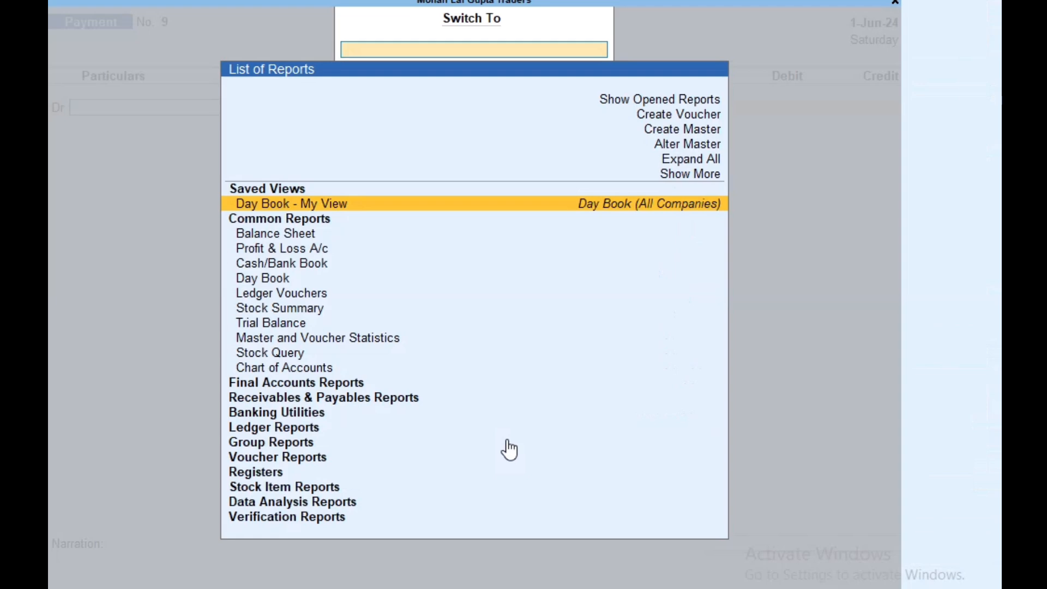
text(Da)
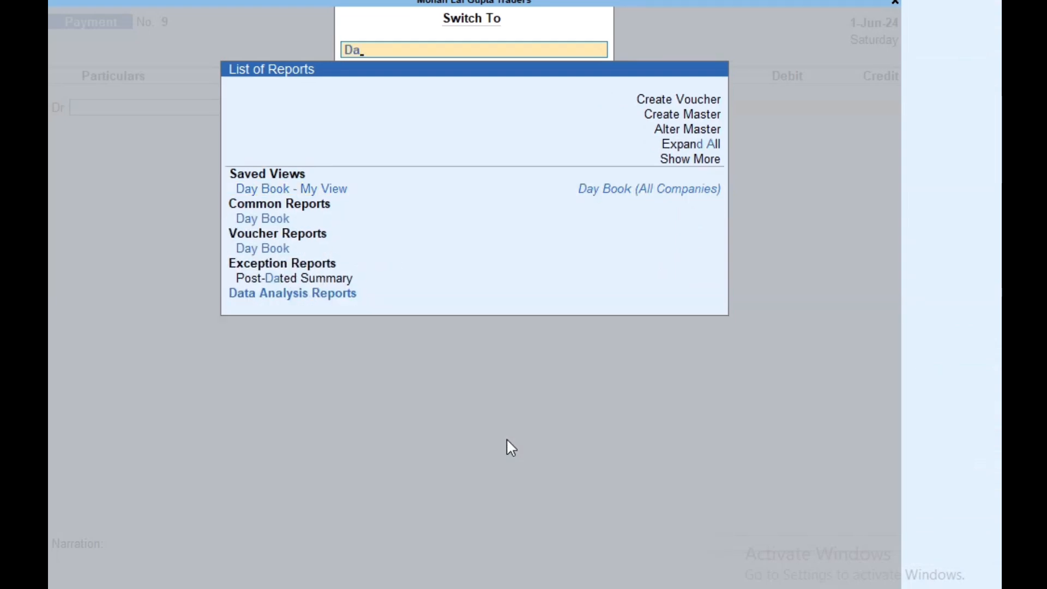
key(Down)
key(Return)
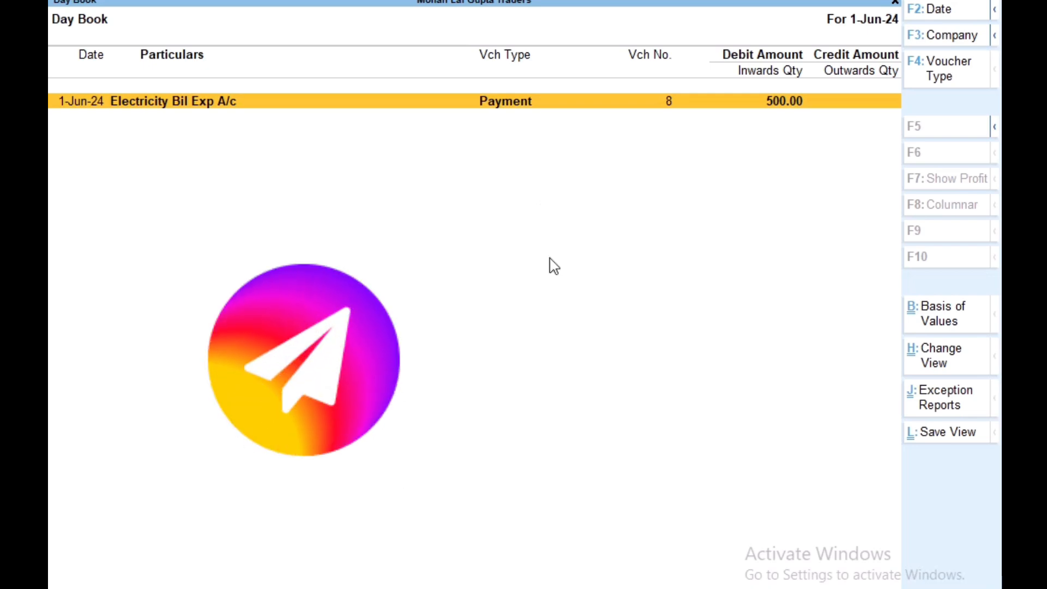
Set the Day Book period to run from 1-Apr-24 to 1-Jun-24.
key(alt+F2)
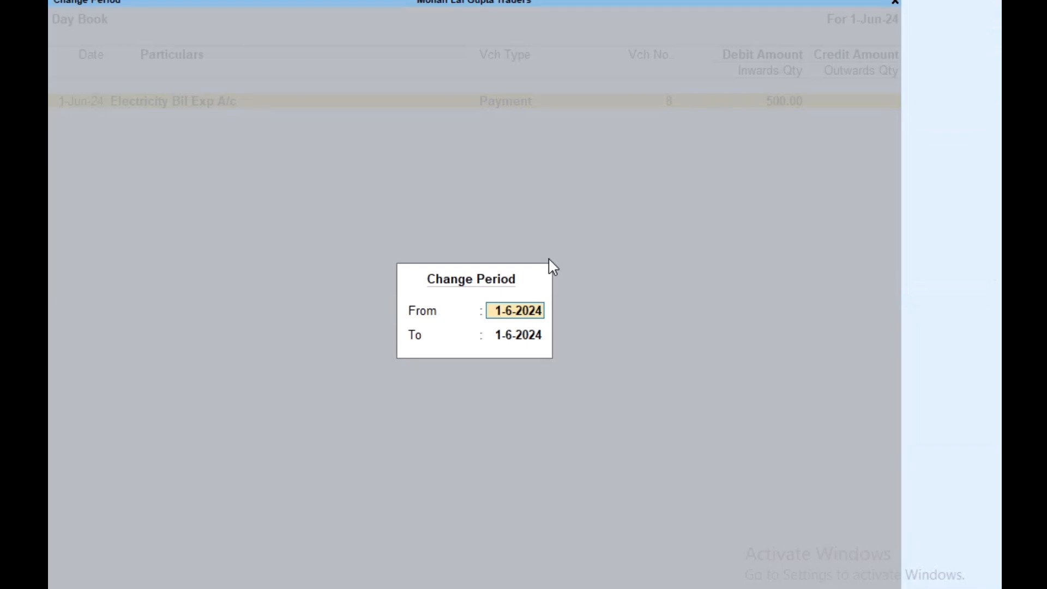
key(BackSpace)
key(Return)
key(BackSpace)
key(Return)
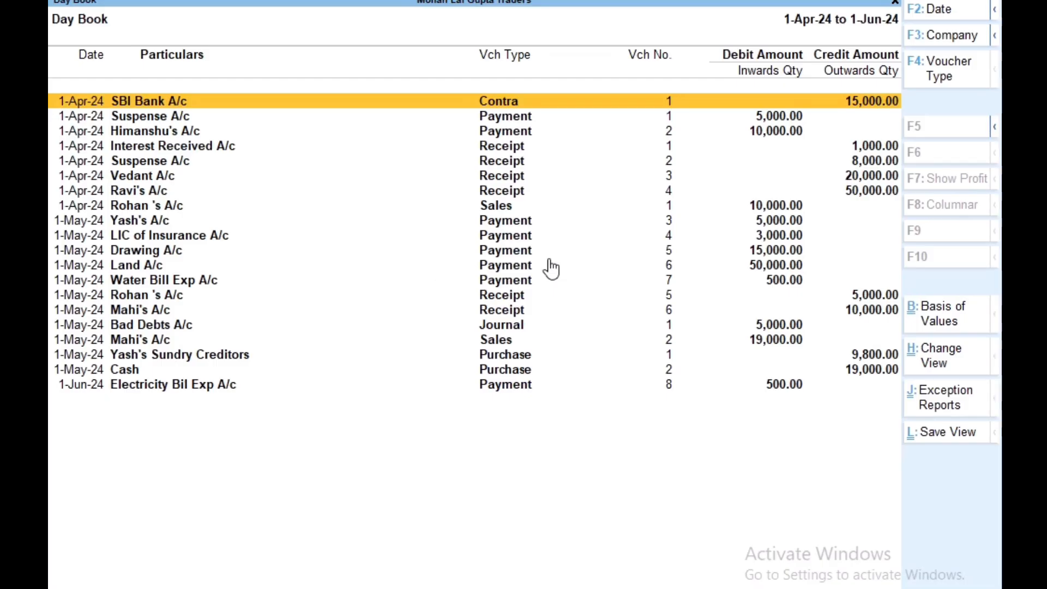
Go through the Day Book entries and open the 1-May-24 receipt voucher No. 6 for alteration.
key(Down)
key(Down)
key(Down)
key(Down)
key(Down)
key(Down)
key(Down)
key(Down)
key(Down)
key(Down)
key(Down)
key(Down)
key(Down)
key(Down)
key(Down)
key(Down)
key(Down)
key(Down)
key(Down)
key(Up)
key(Up)
key(Up)
key(Up)
key(Up)
key(Up)
key(Up)
key(Up)
key(Up)
key(Up)
key(Up)
key(Up)
key(Up)
key(Up)
key(Up)
key(Up)
key(Up)
key(Up)
key(Up)
key(Down)
key(Down)
key(Down)
key(Down)
key(Down)
key(Down)
key(Down)
key(Down)
key(Down)
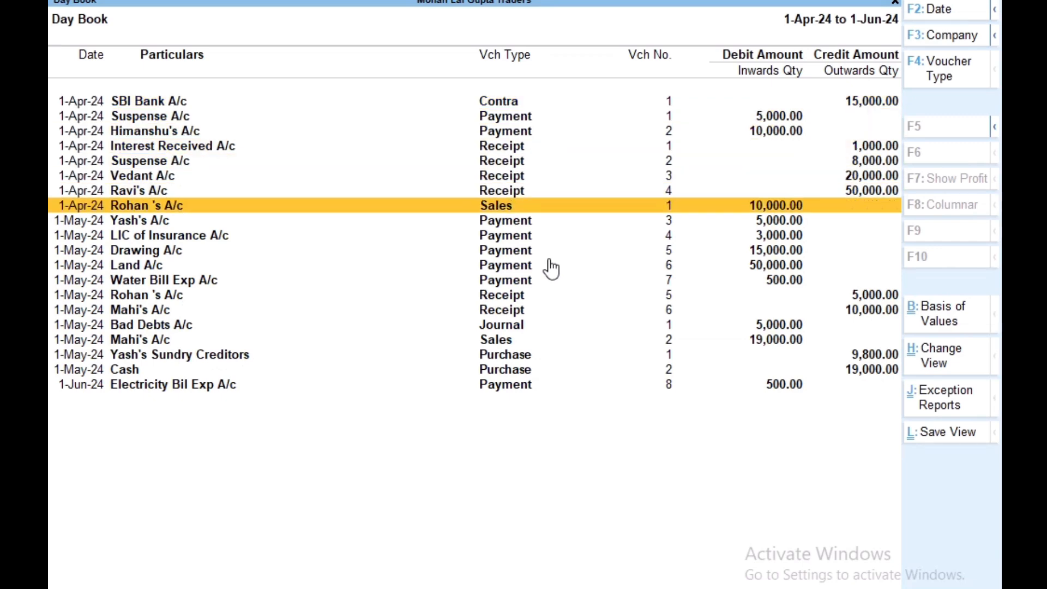
key(Down)
key(Down)
key(Down)
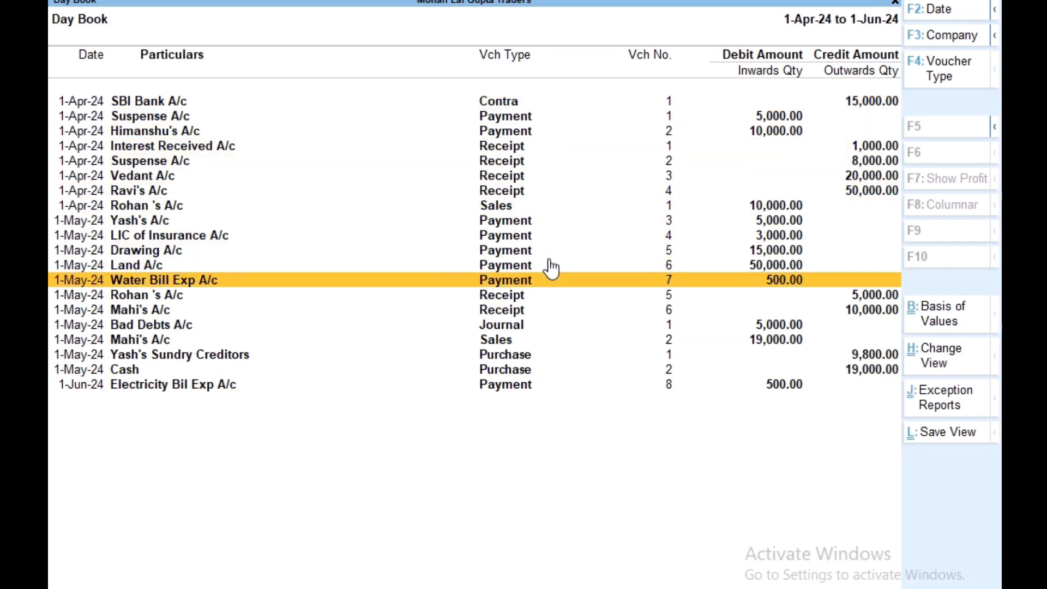
key(Down)
key(Down)
key(Down)
key(Up)
key(Up)
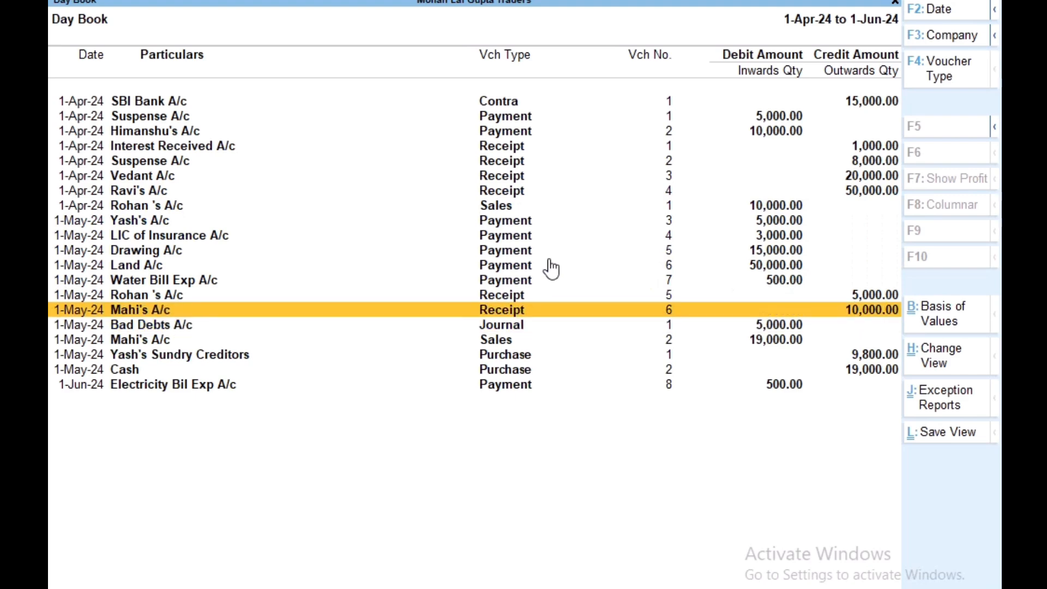
key(Down)
key(Return)
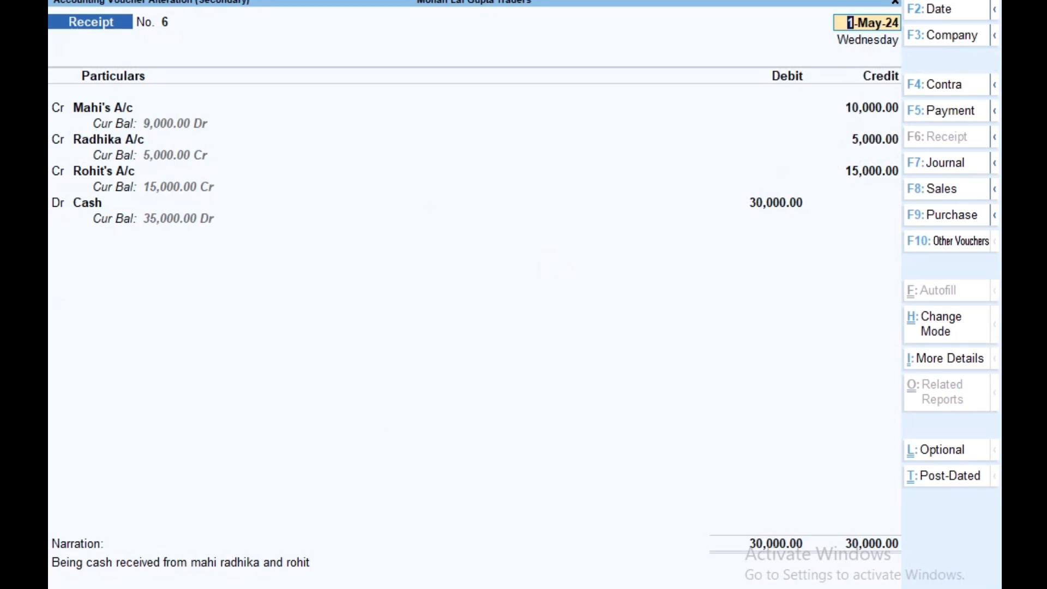
Check the first transaction group's date in the Word document and set the receipt voucher's date to 1/4.
click(557, 586)
scroll(505, 367, up, 5)
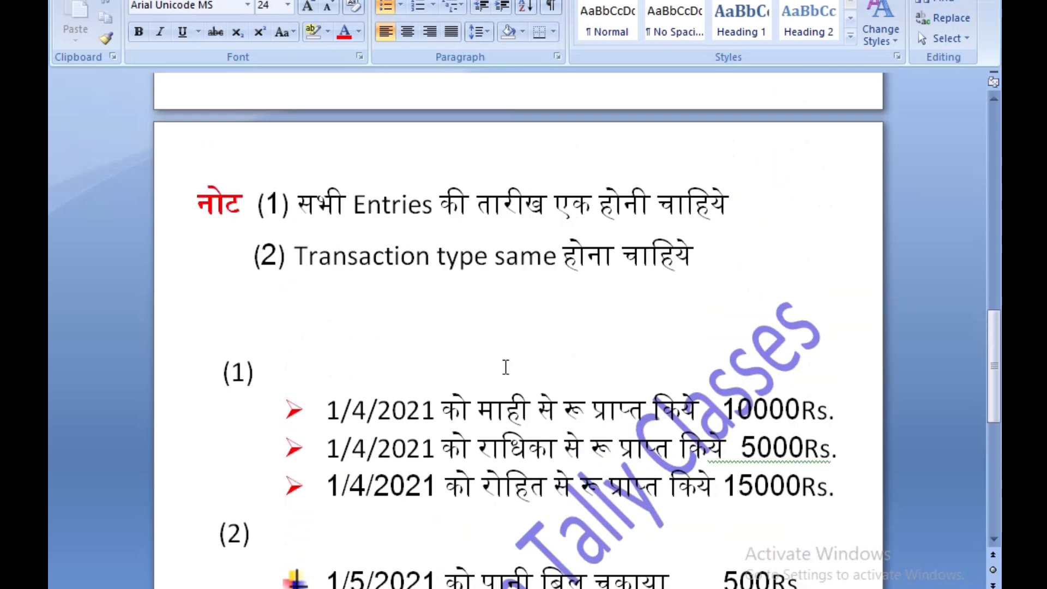
scroll(505, 367, down, 1)
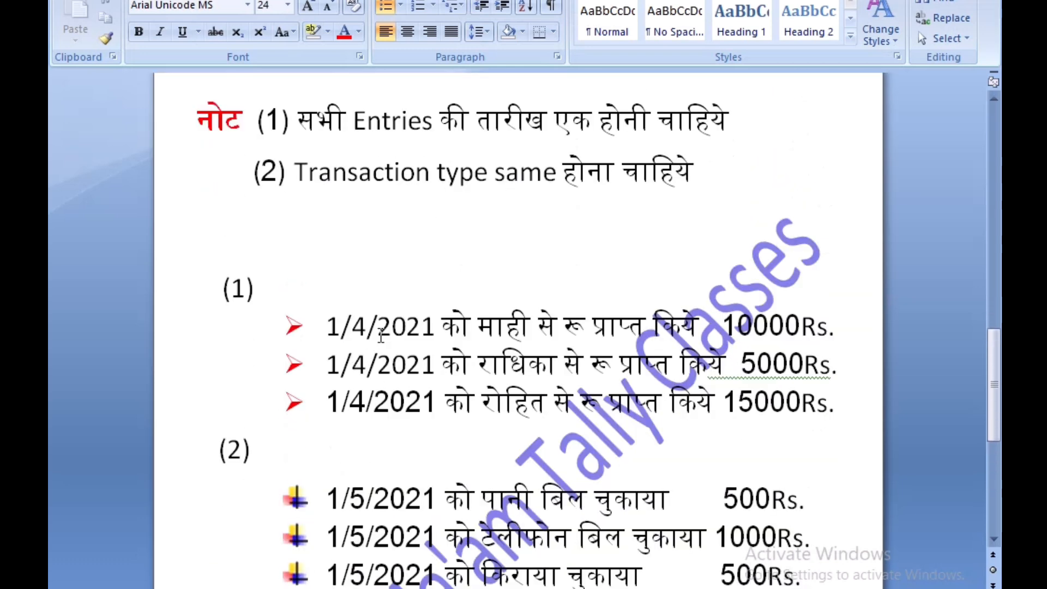
key(alt+Tab)
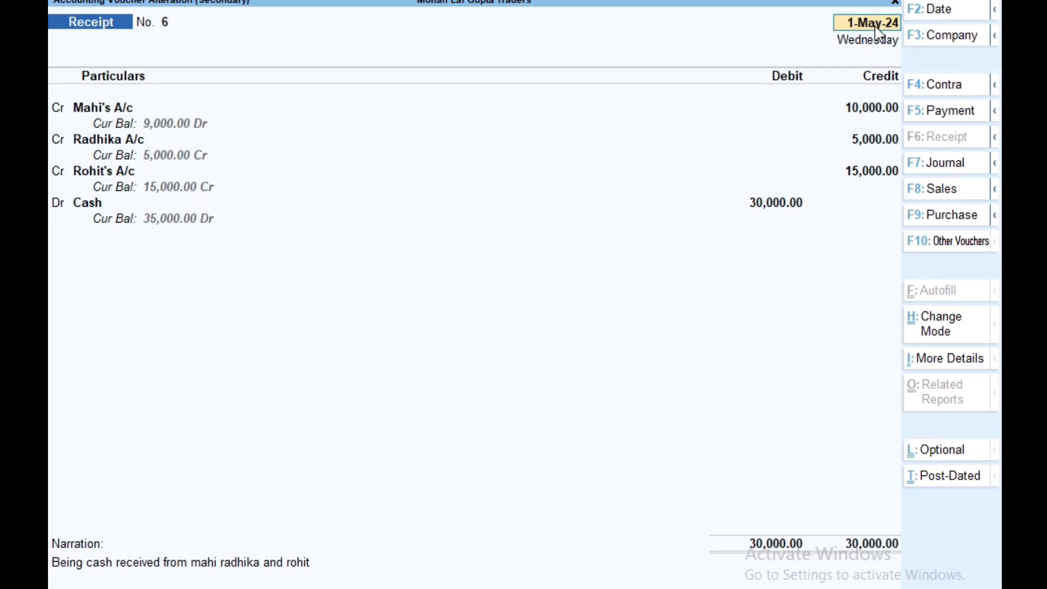
text(1/4)
key(Return)
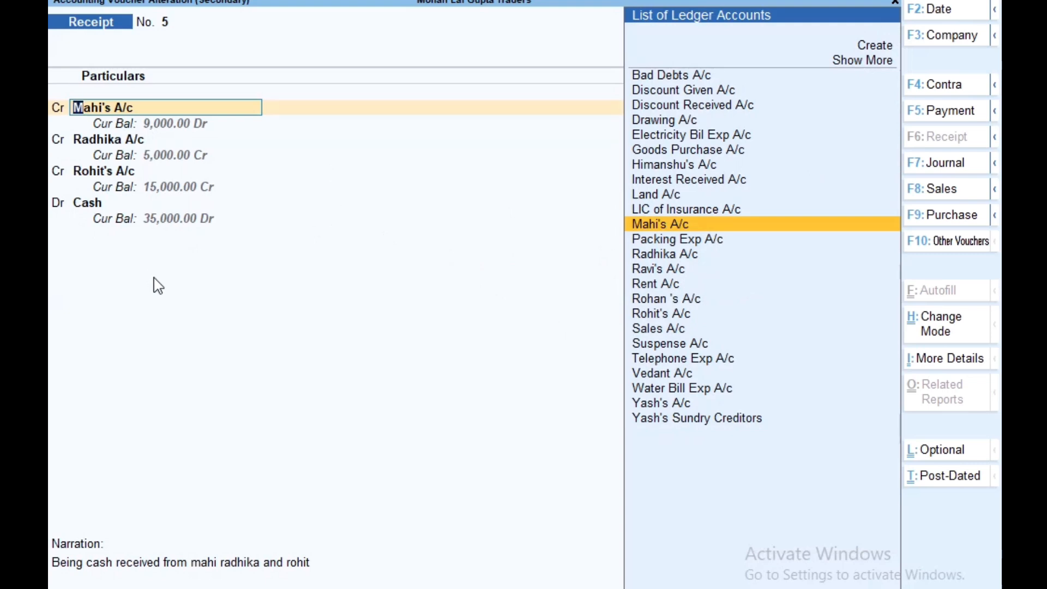
Keep the receipt voucher's existing ledger lines and amounts and save the alteration.
key(Return)
key(Return)
key(Return)
key(Return)
key(Return)
key(Return)
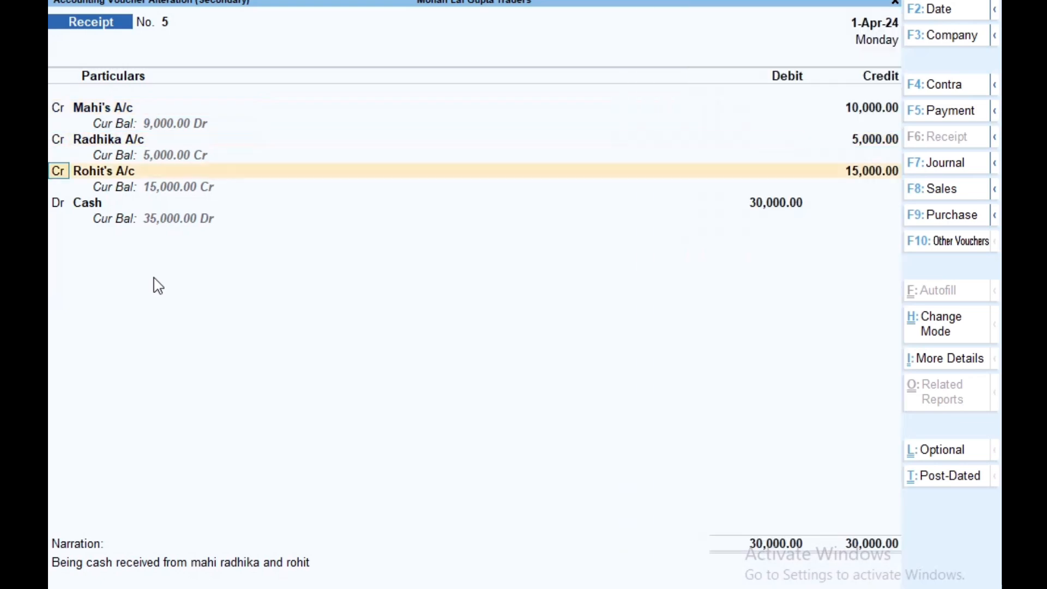
key(Return)
key(Return)
key(ctrl+a)
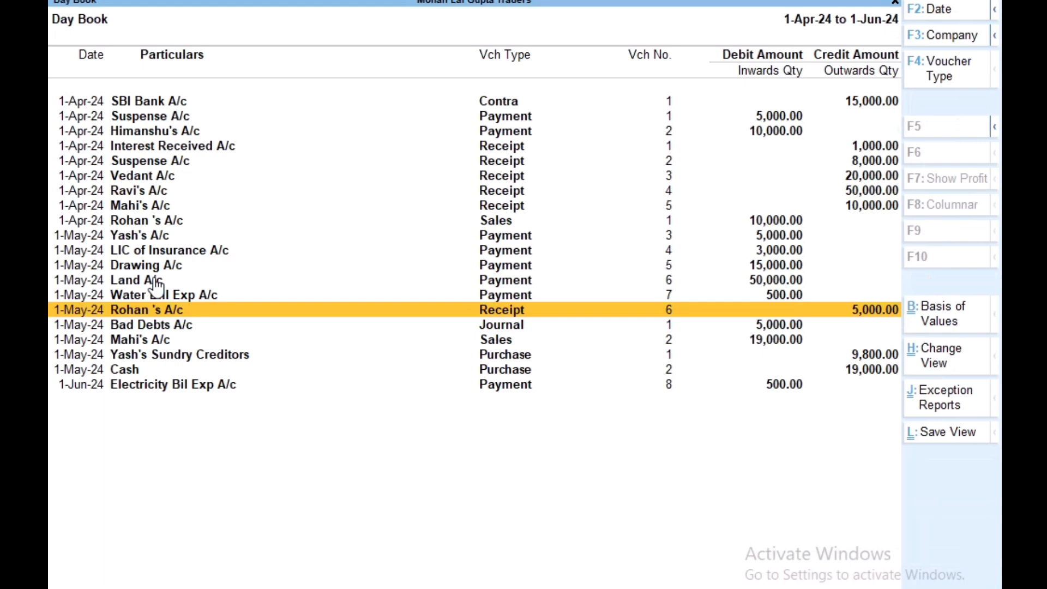
Locate the re-dated compound receipt among the 1-Apr-24 entries in the Day Book.
key(Up)
key(Up)
key(Up)
key(Up)
key(Up)
key(Up)
key(Up)
key(Up)
key(Up)
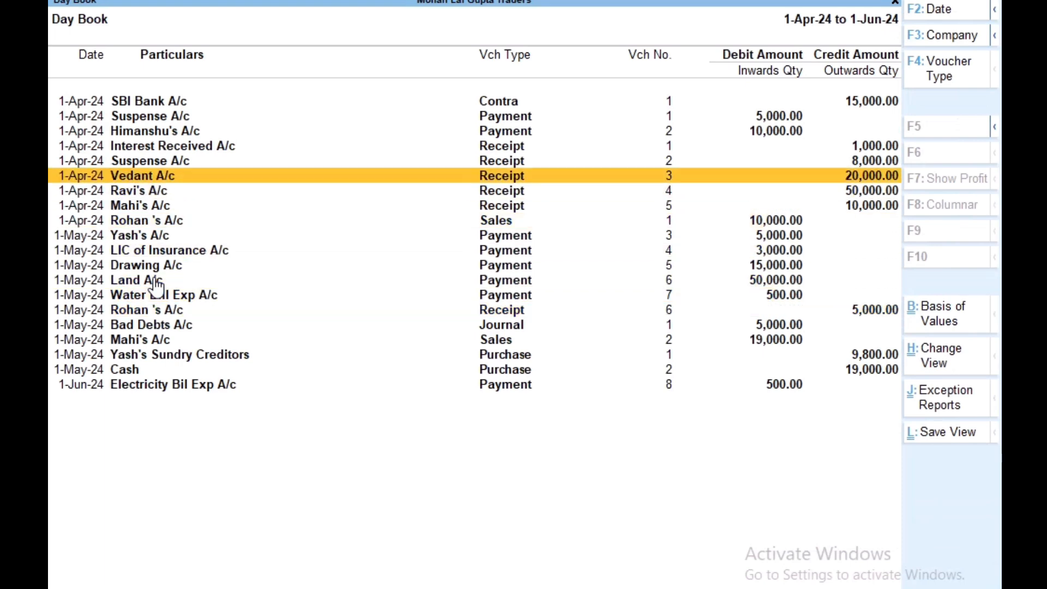
key(Down)
key(Down)
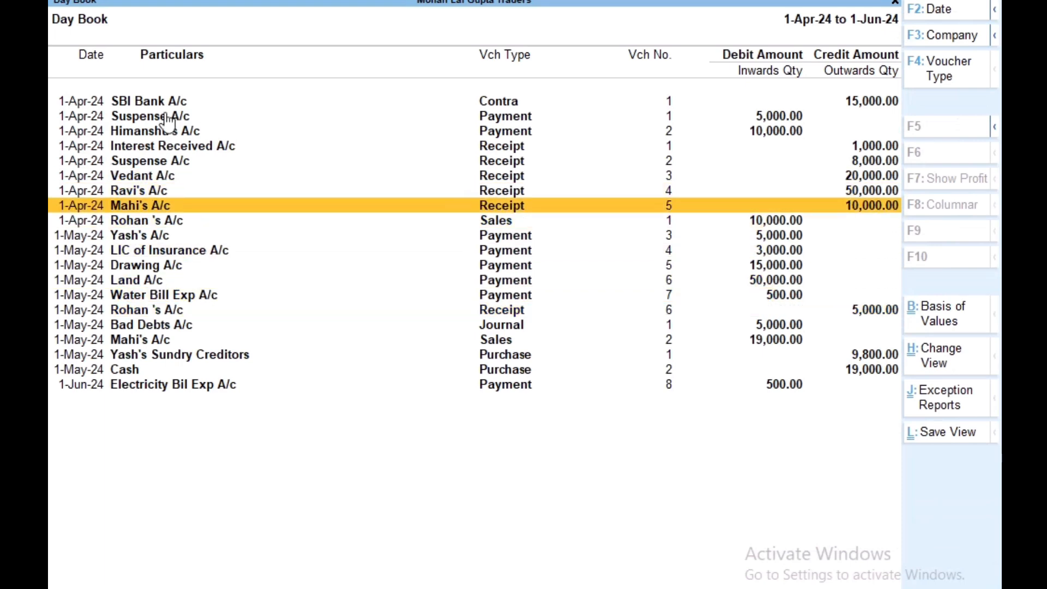